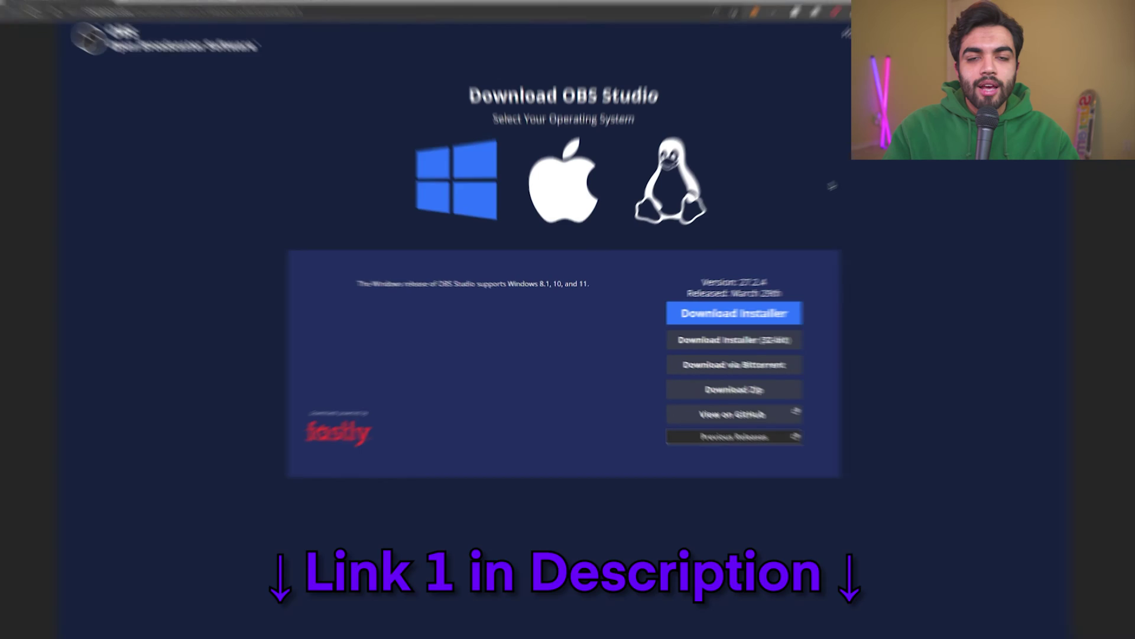
# Step: Bring OBS Studio to the front and open its Settings on the General page
pyautogui.moveTo(470, 630)
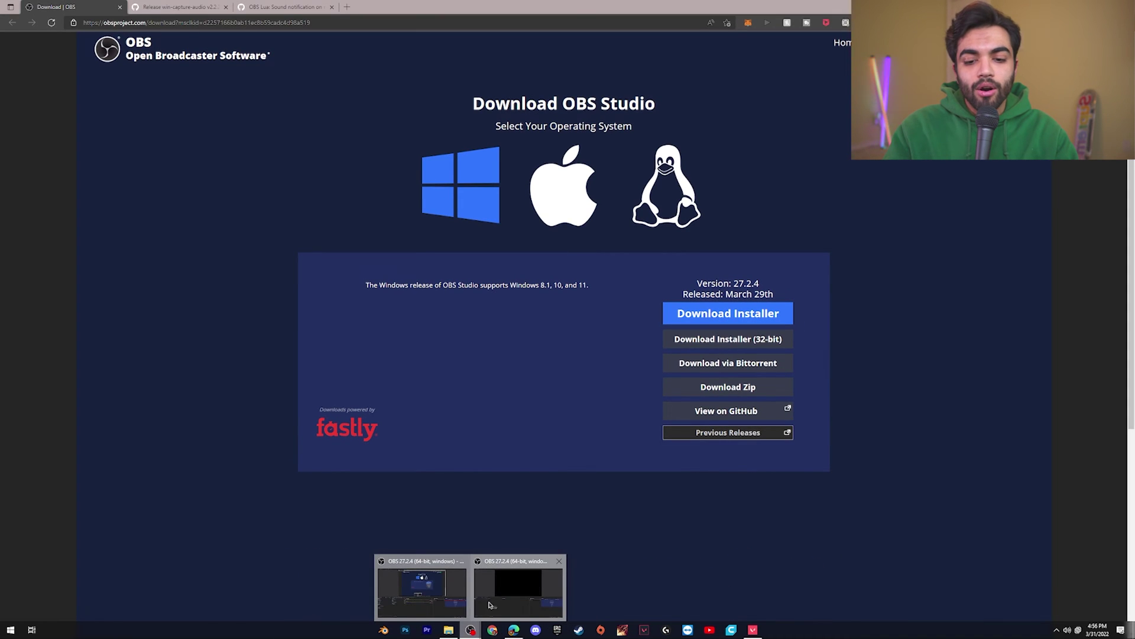
pyautogui.click(488, 604)
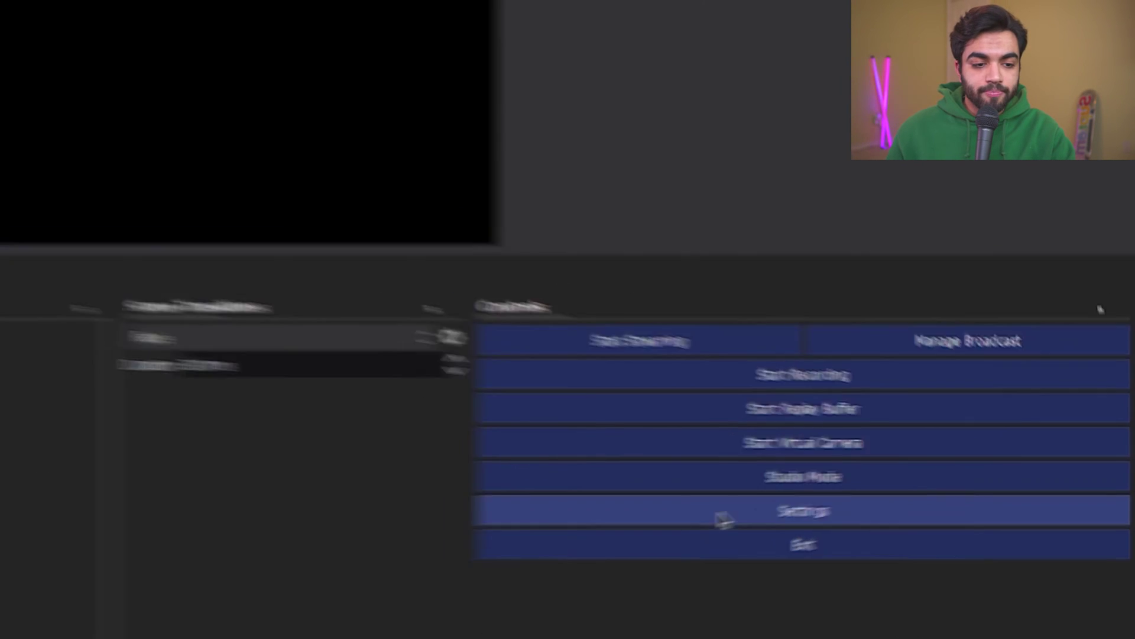
pyautogui.click(959, 479)
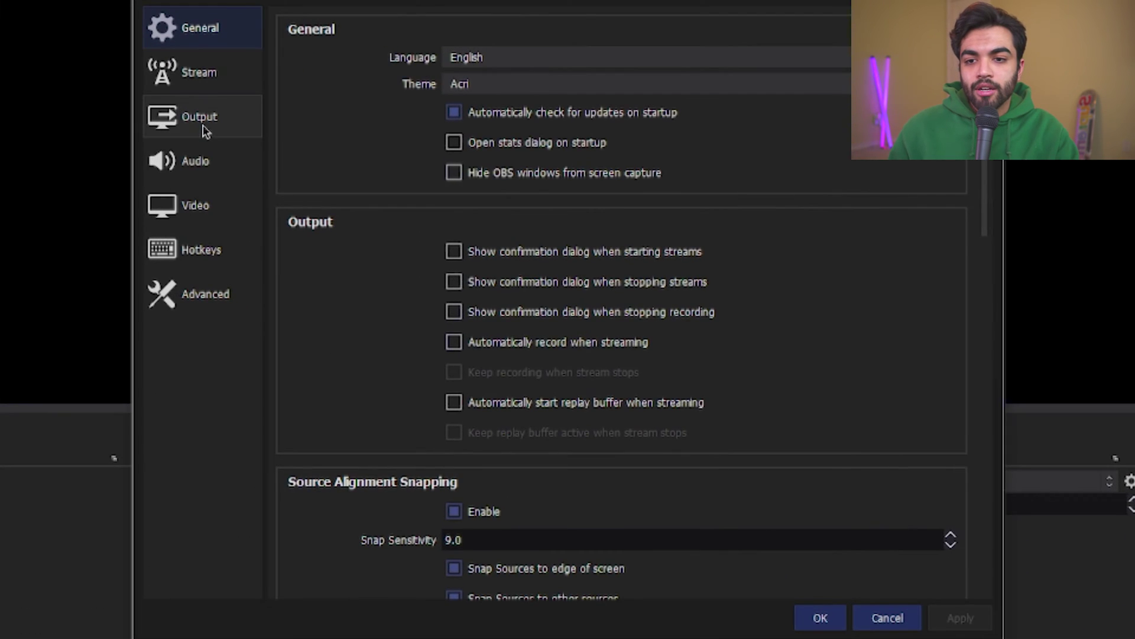
# Step: Show the Output Recording settings and keep NVIDIA NVENC H.264 (new) as the encoder
pyautogui.click(214, 129)
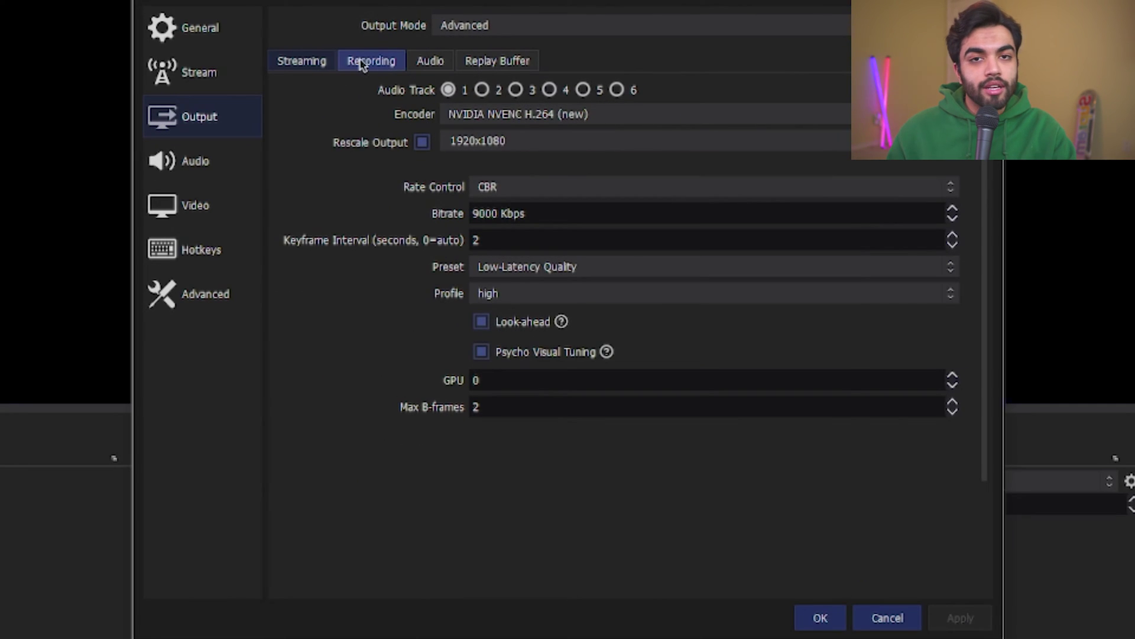
pyautogui.click(357, 65)
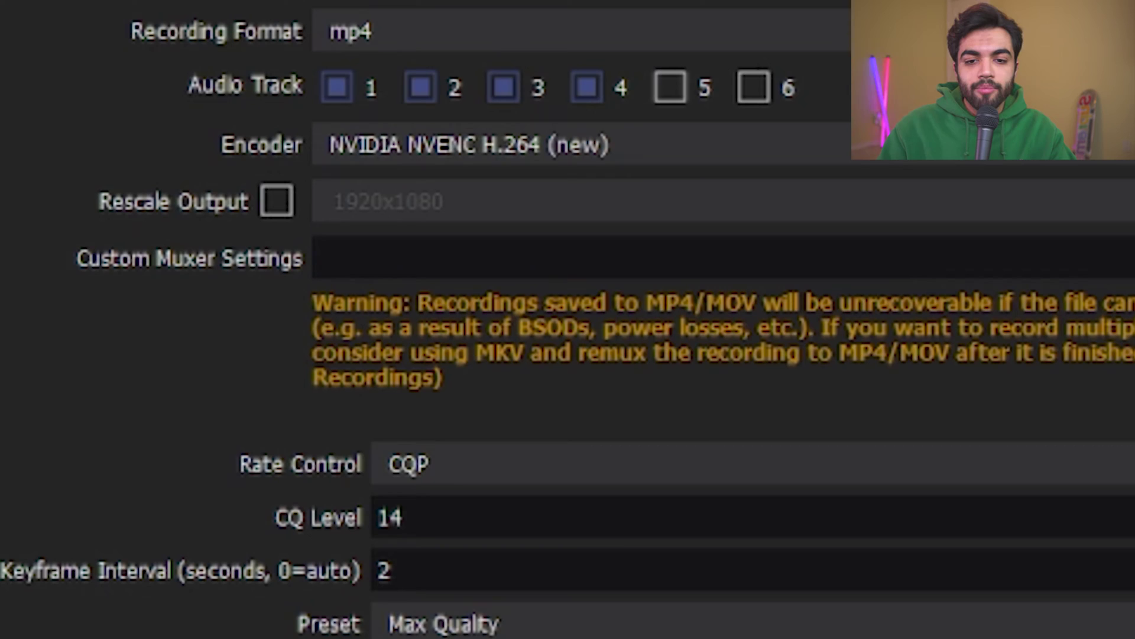
pyautogui.click(854, 158)
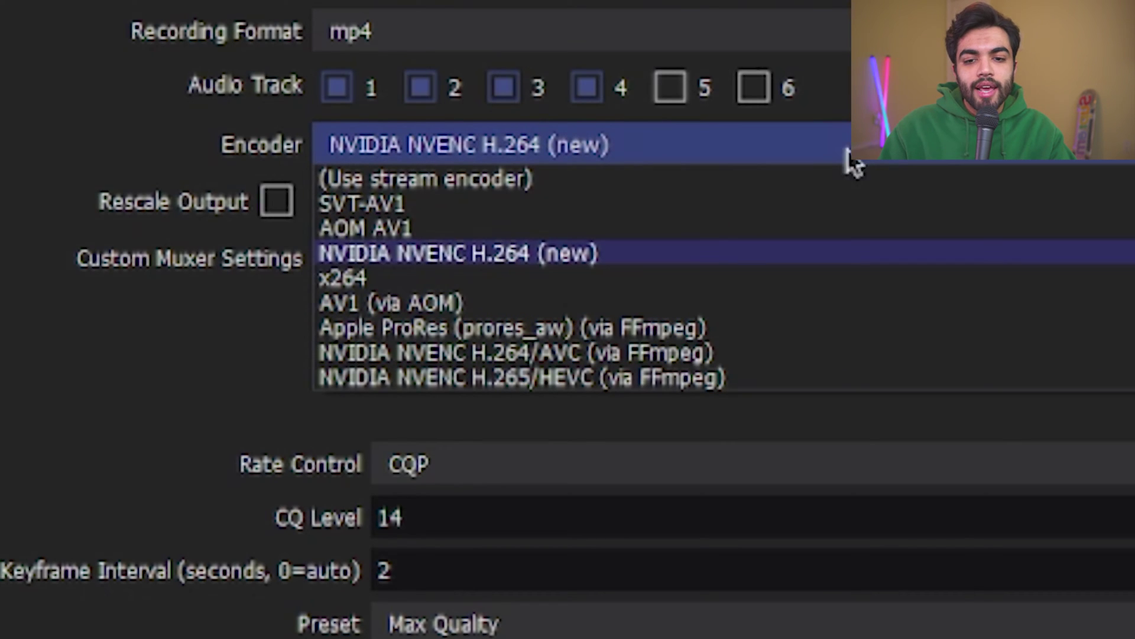
pyautogui.click(547, 270)
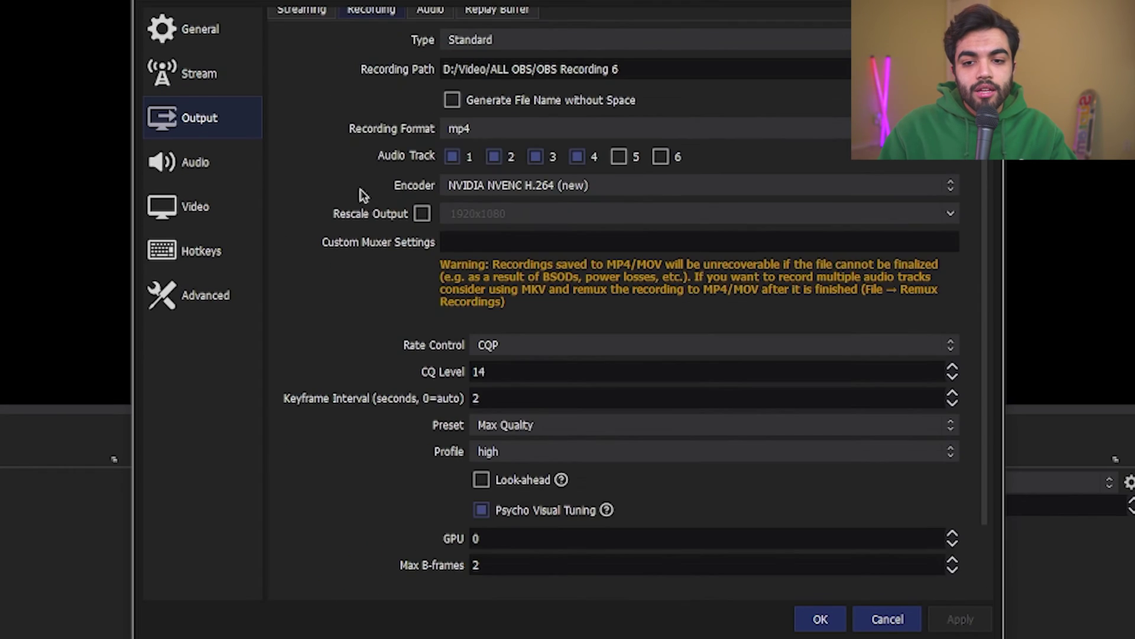
pyautogui.scroll(-2, 376, 190)
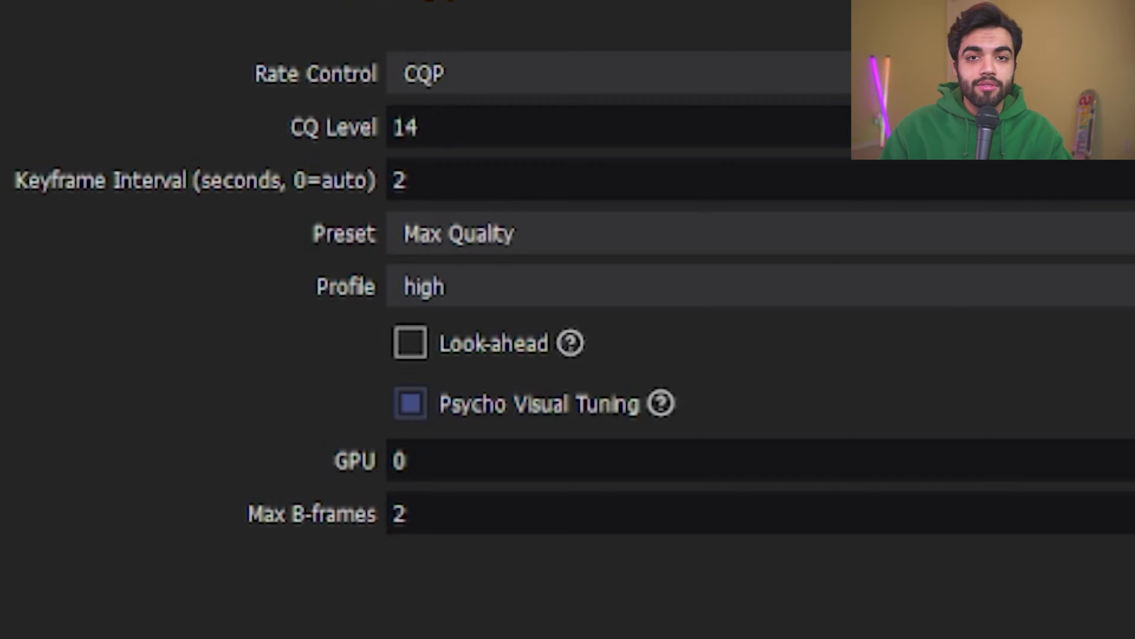
pyautogui.click(460, 74)
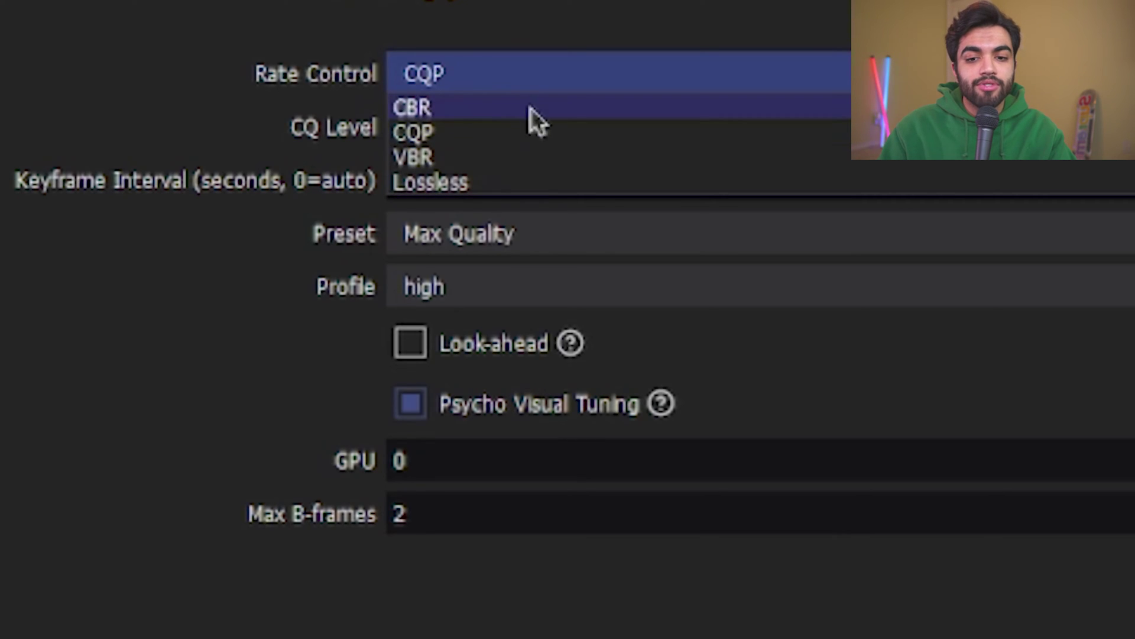
pyautogui.press('Escape')
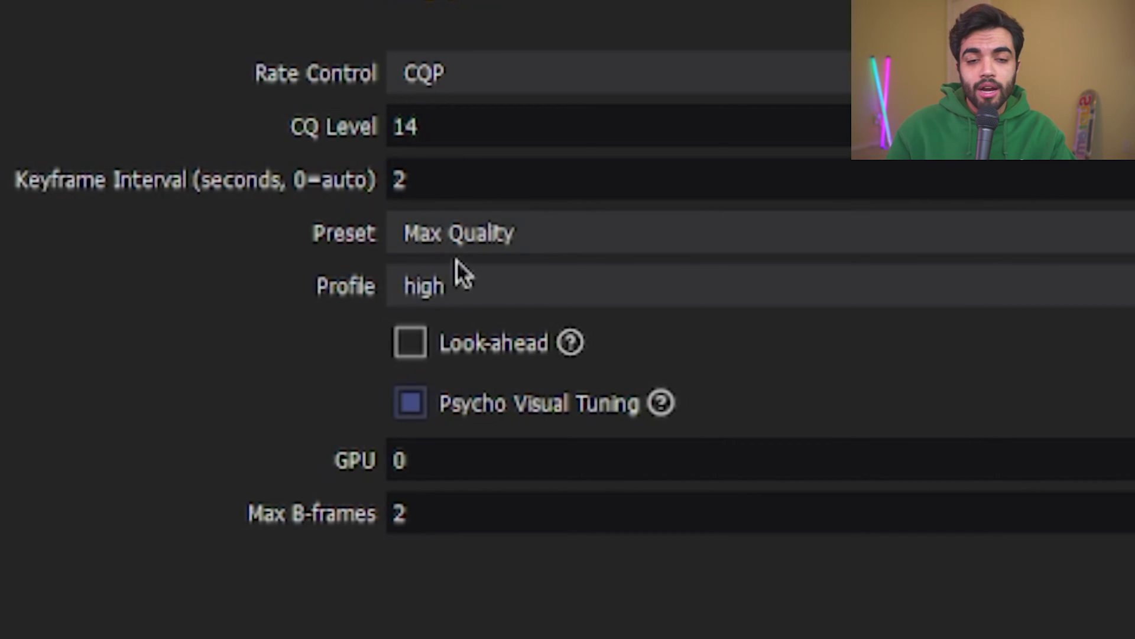
pyautogui.click(467, 231)
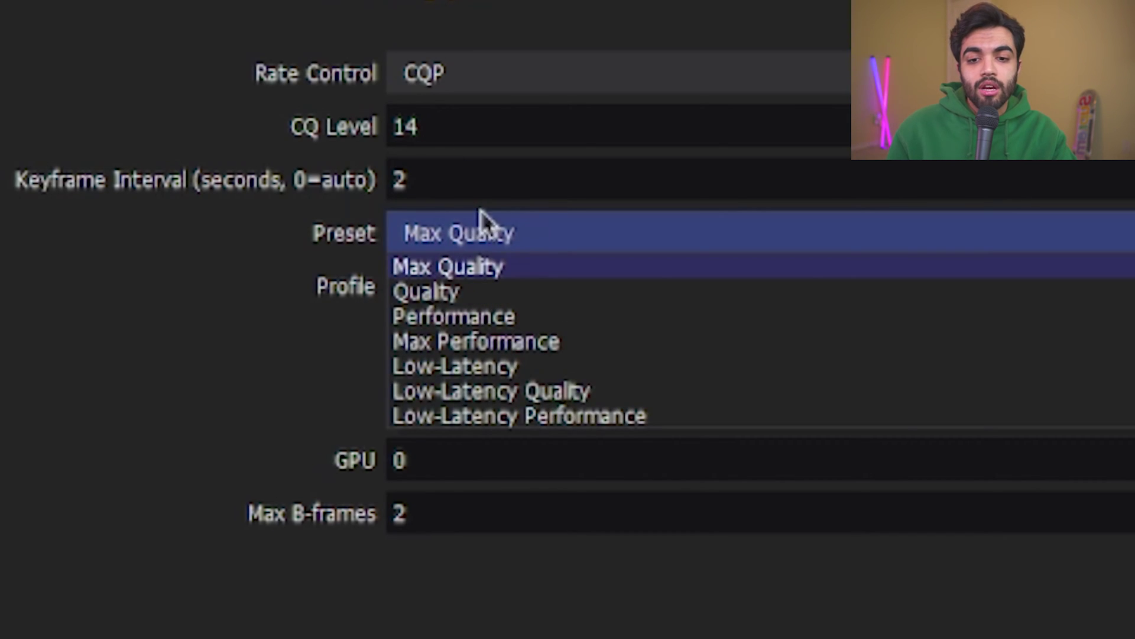
pyautogui.click(482, 221)
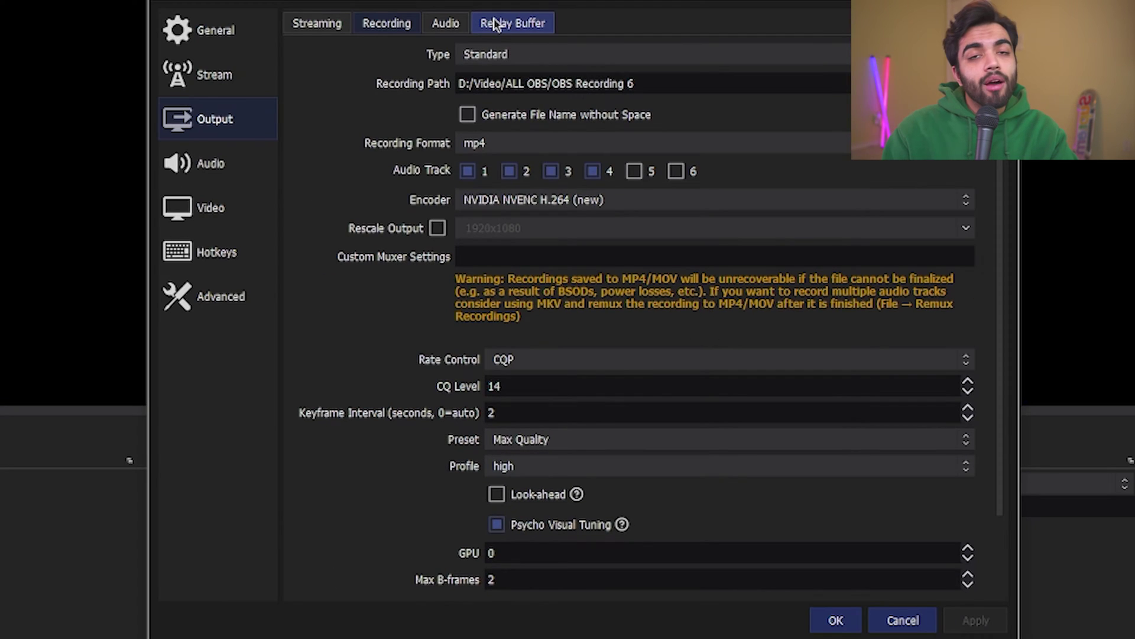
# Step: Show the Replay Buffer settings with 90 s maximum replay time and 512 MB memory
pyautogui.click(495, 21)
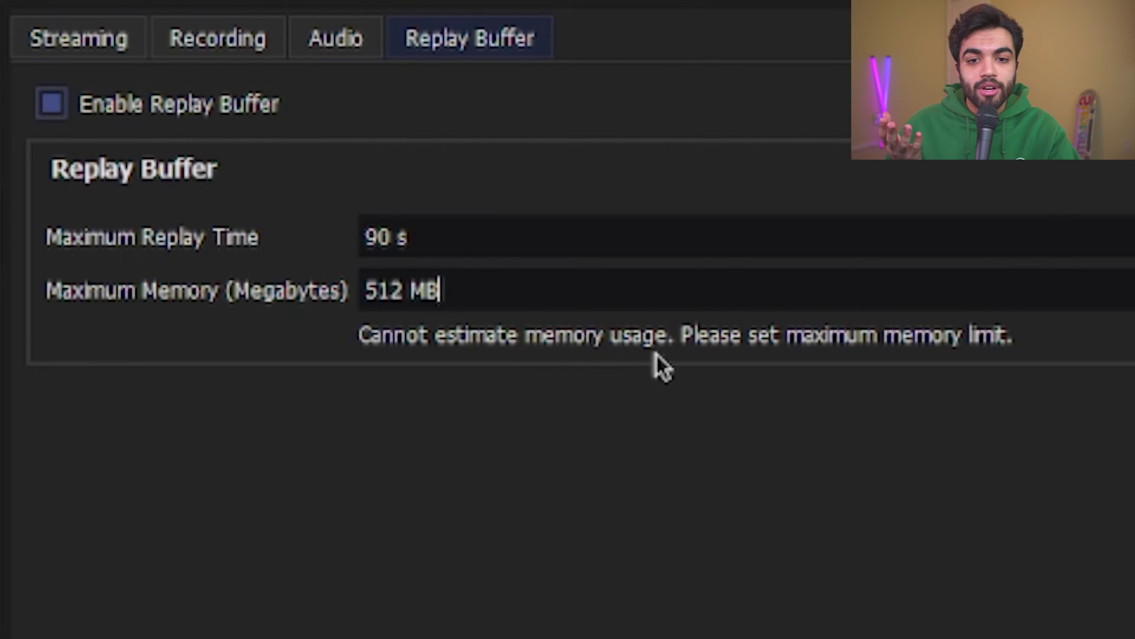
# Step: Review the Audio settings, then the Video settings: 2560x1440 canvas scaled to 1920x1080 at 30 FPS
pyautogui.click(195, 159)
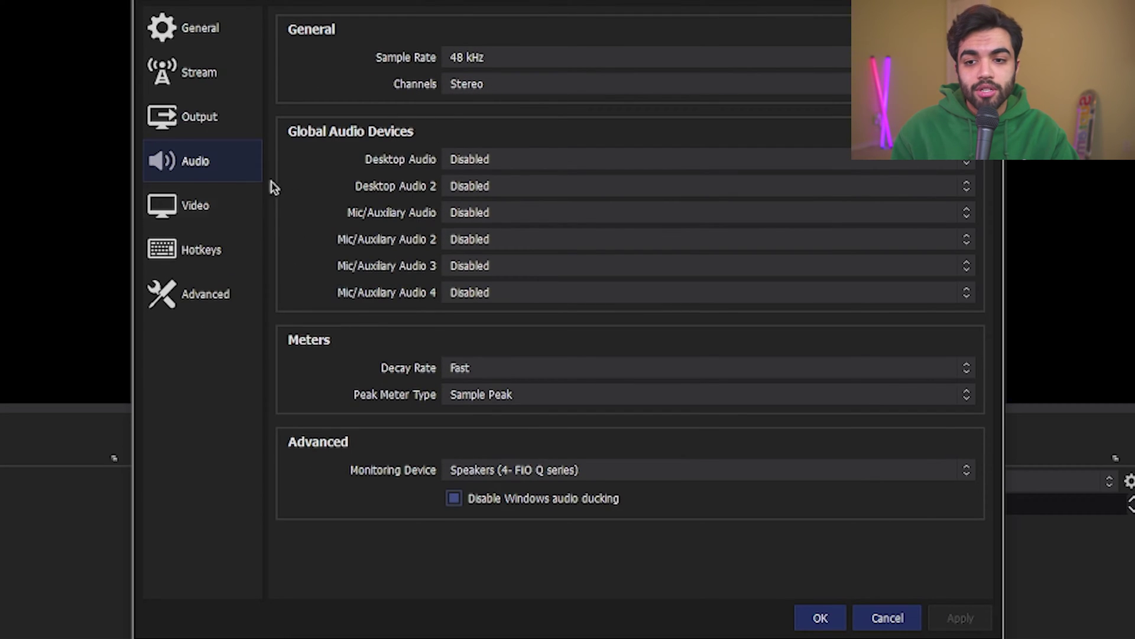
pyautogui.click(246, 199)
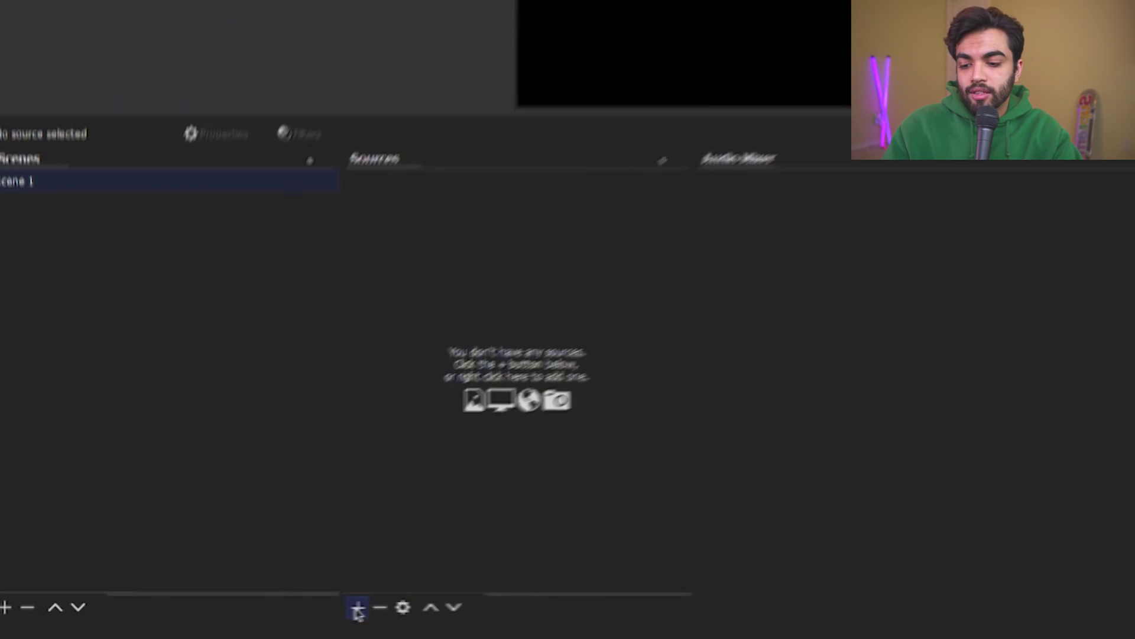
# Step: Open the list of source types to add to Scene 1
pyautogui.click(186, 620)
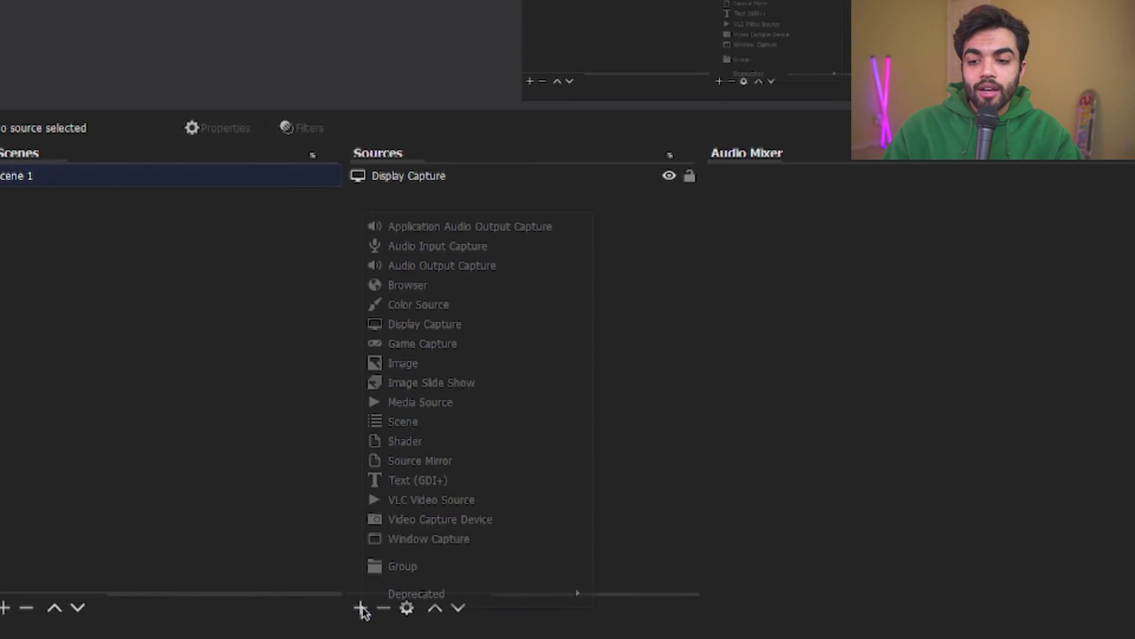
# Step: Create a new Game Capture source named 'Valorant'
pyautogui.click(453, 345)
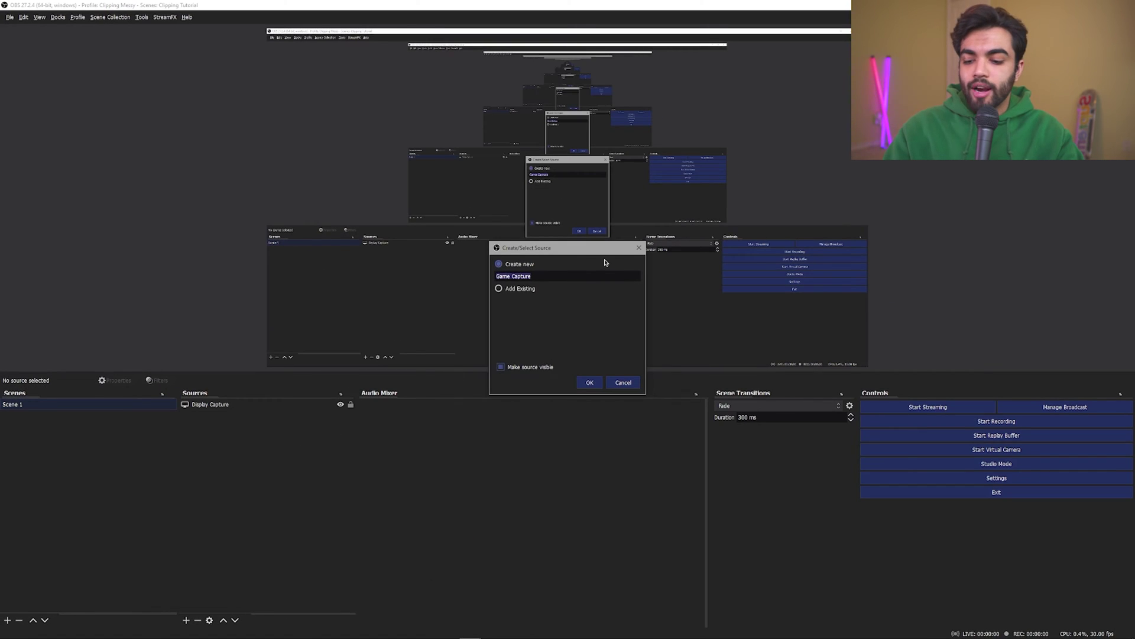
pyautogui.write('Valorant')
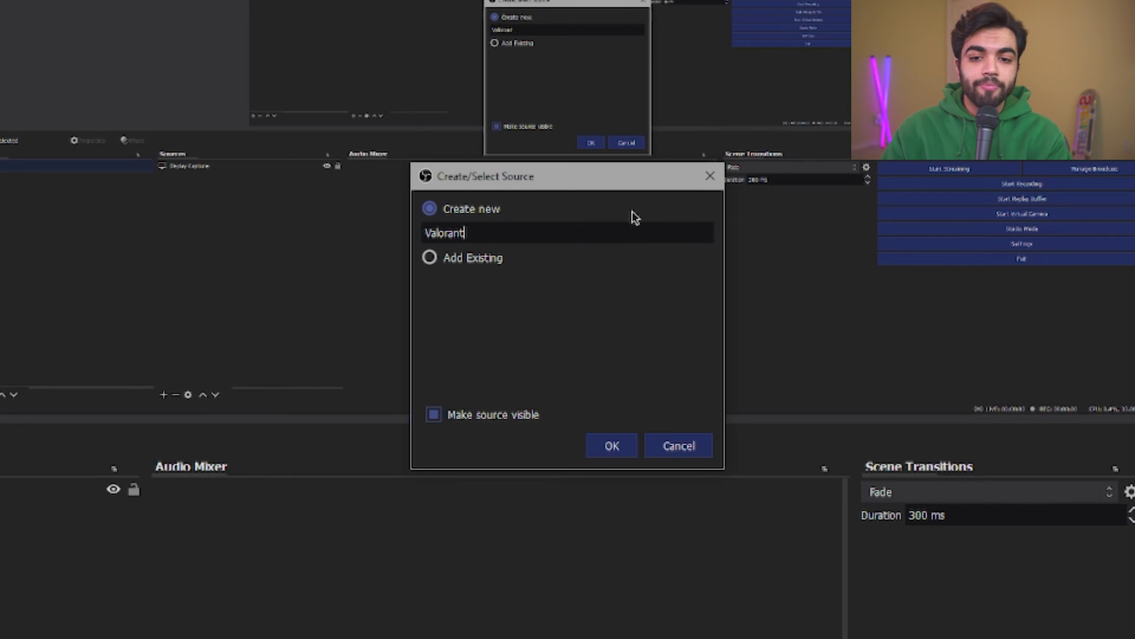
pyautogui.click(609, 445)
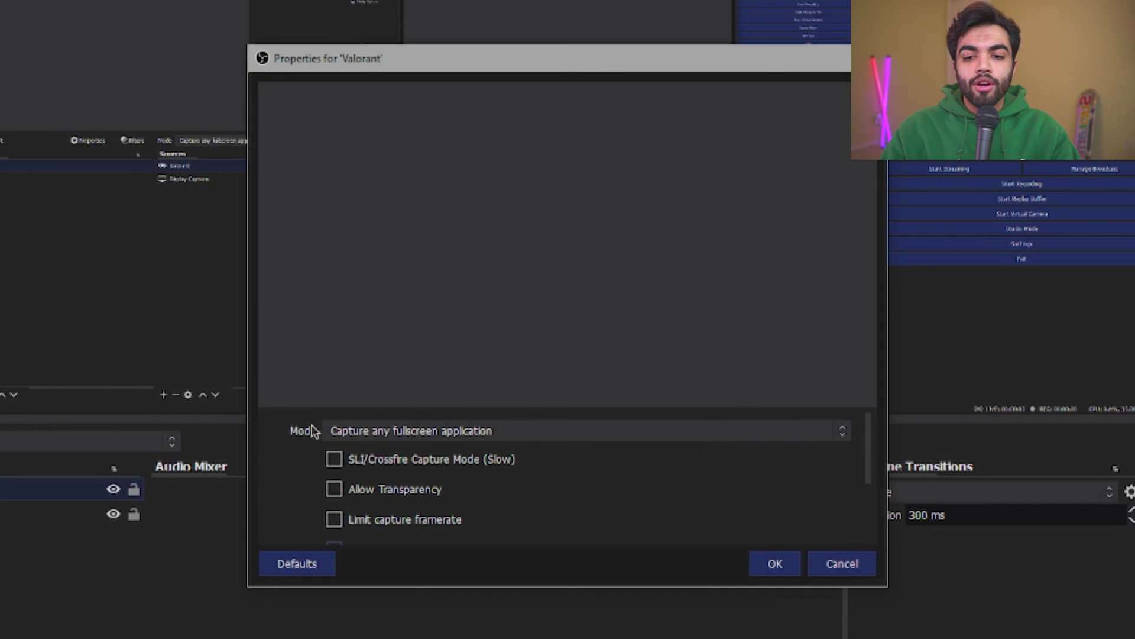
# Step: Set it to capture the specific VALORANT window without the cursor and confirm
pyautogui.click(346, 431)
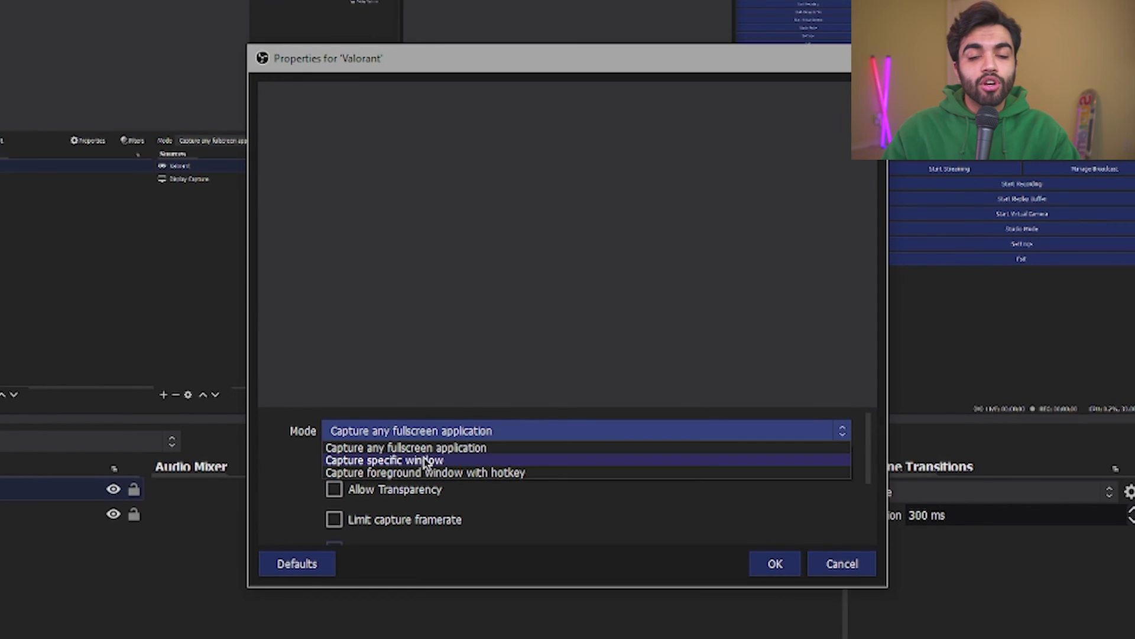
pyautogui.click(425, 461)
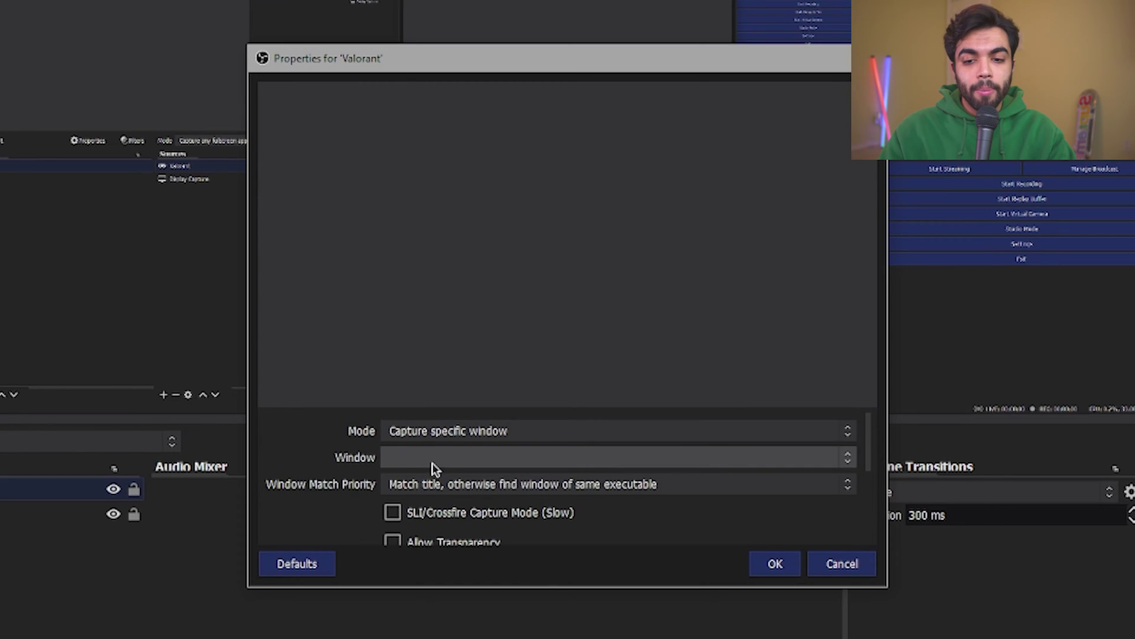
pyautogui.scroll(-1, 459, 459)
pyautogui.scroll(1, 462, 459)
pyautogui.click(464, 457)
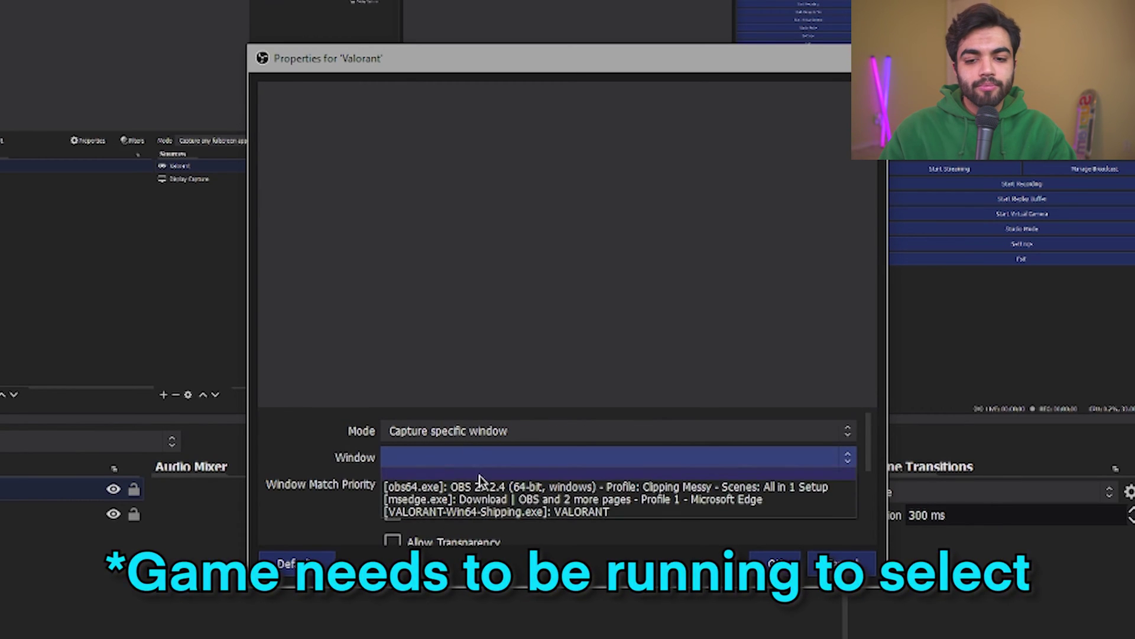
pyautogui.click(530, 513)
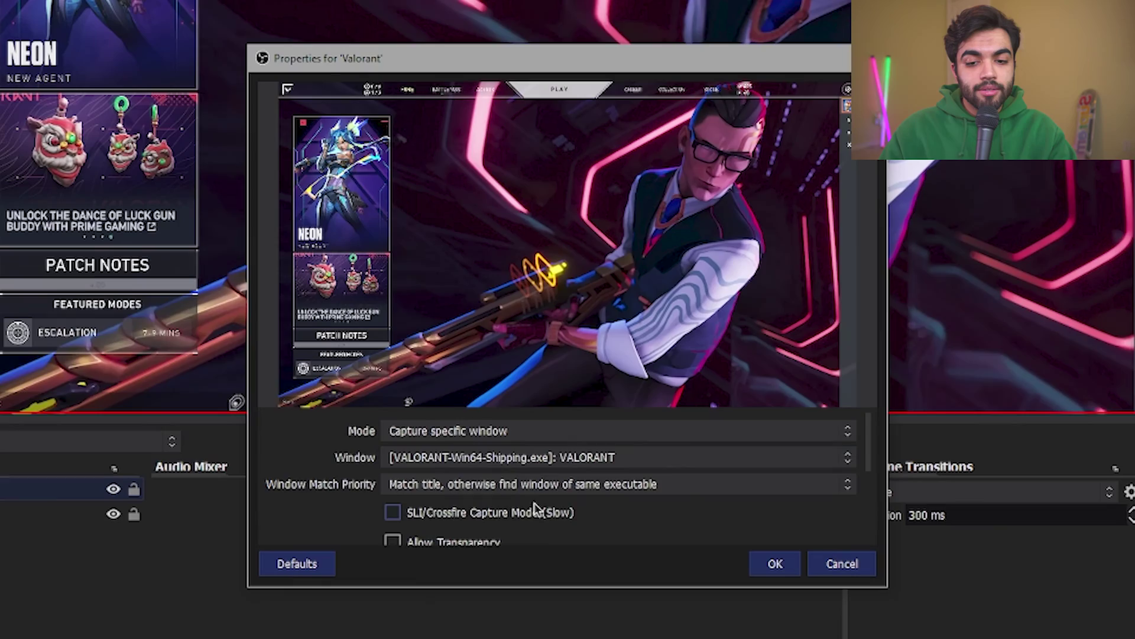
pyautogui.scroll(-3, 535, 509)
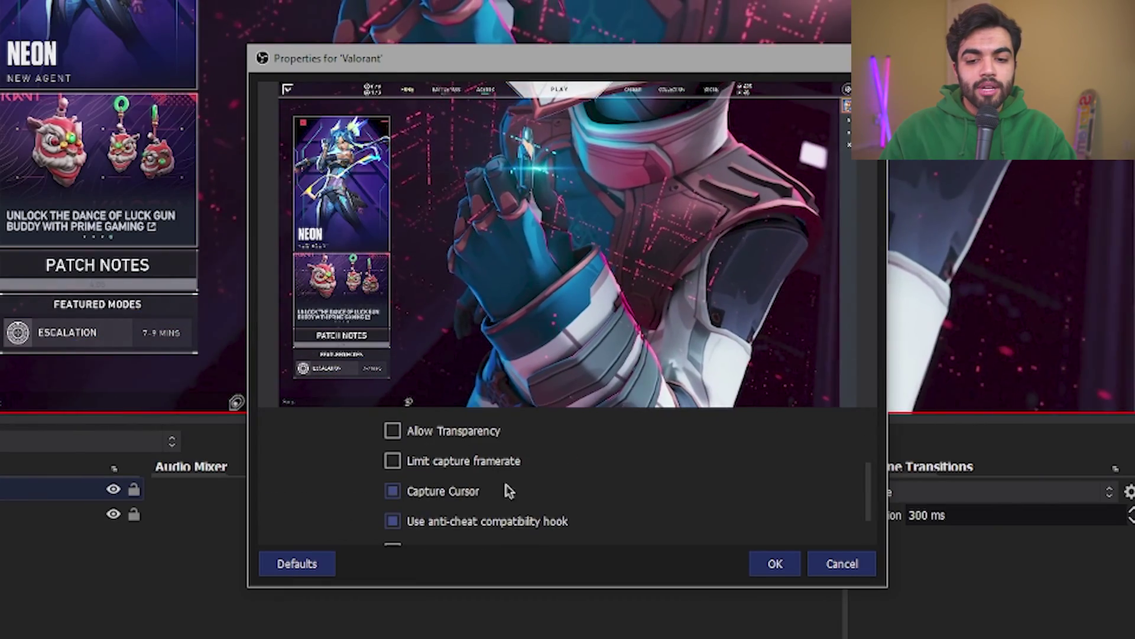
pyautogui.click(452, 496)
pyautogui.scroll(-2, 461, 497)
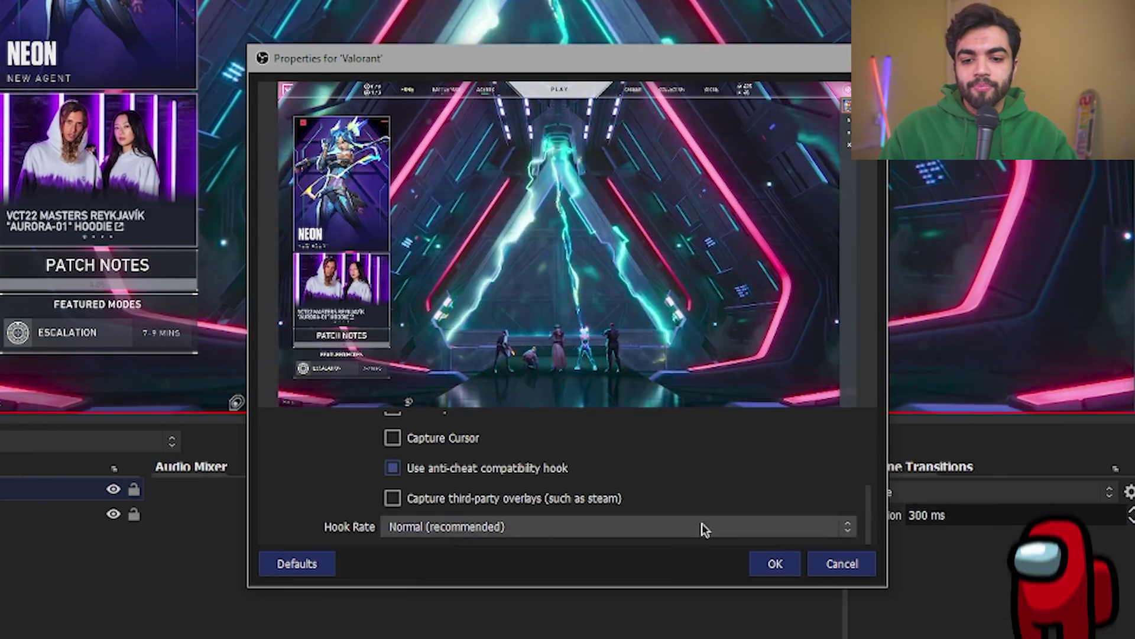
pyautogui.click(776, 564)
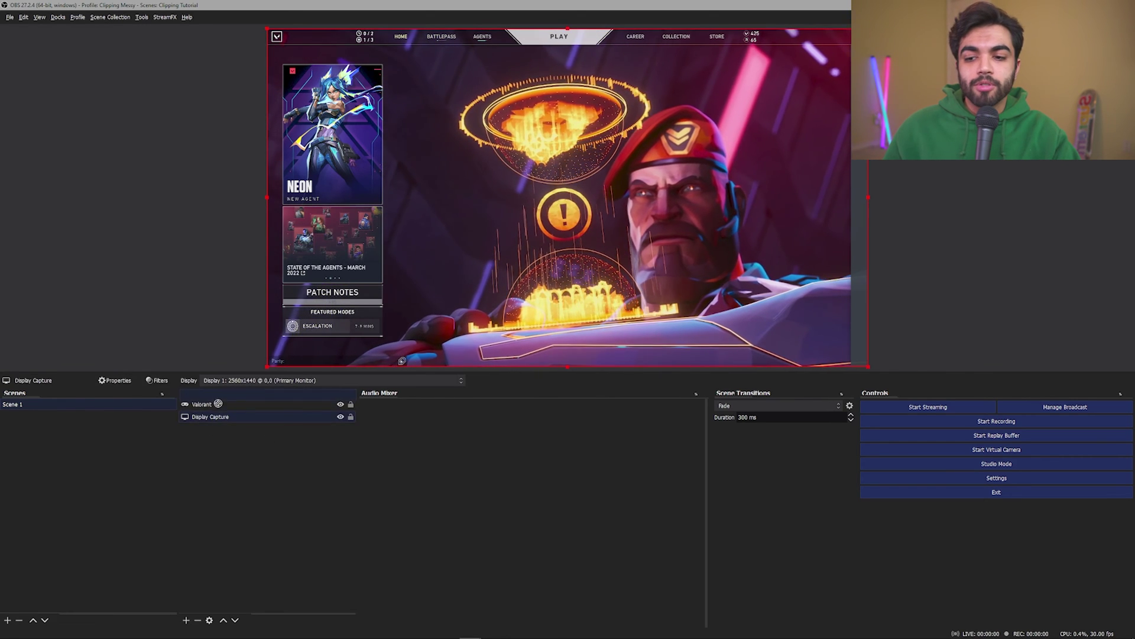
# Step: Drag Display Capture above Valorant in the Sources list
pyautogui.moveTo(219, 403); pyautogui.dragTo(207, 402)
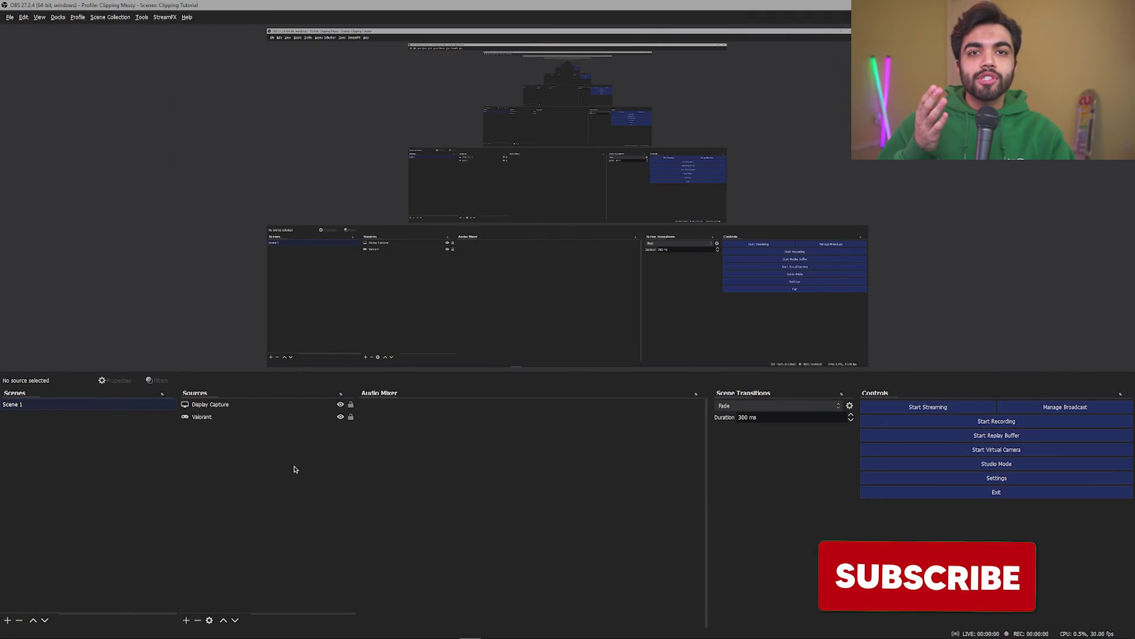
# Step: Add an Audio Input Capture named 'Behringer XM8500' using the Focusrite Analogue 1 + 2 device
pyautogui.click(186, 620)
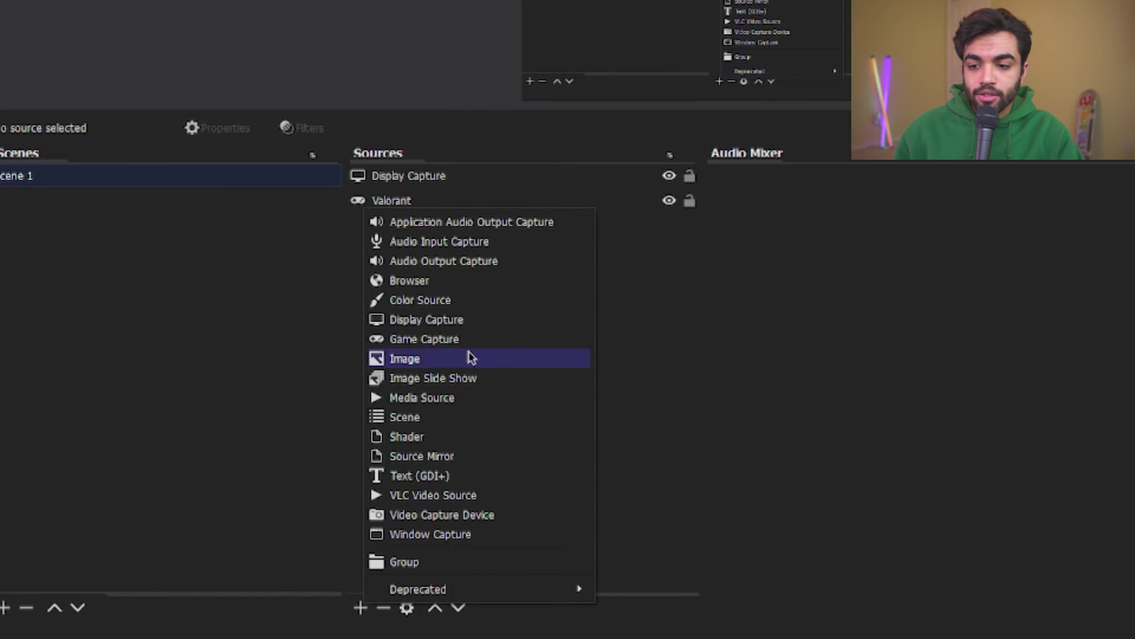
pyautogui.click(483, 242)
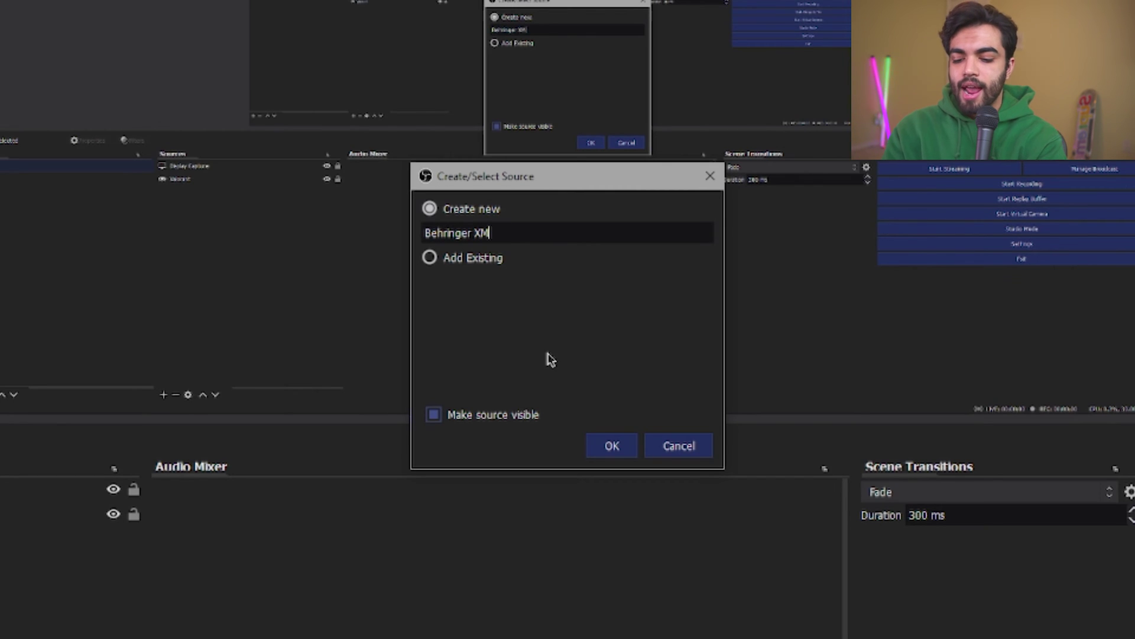
pyautogui.write('Behringer XM8500')
pyautogui.press('Return')
pyautogui.click(586, 96)
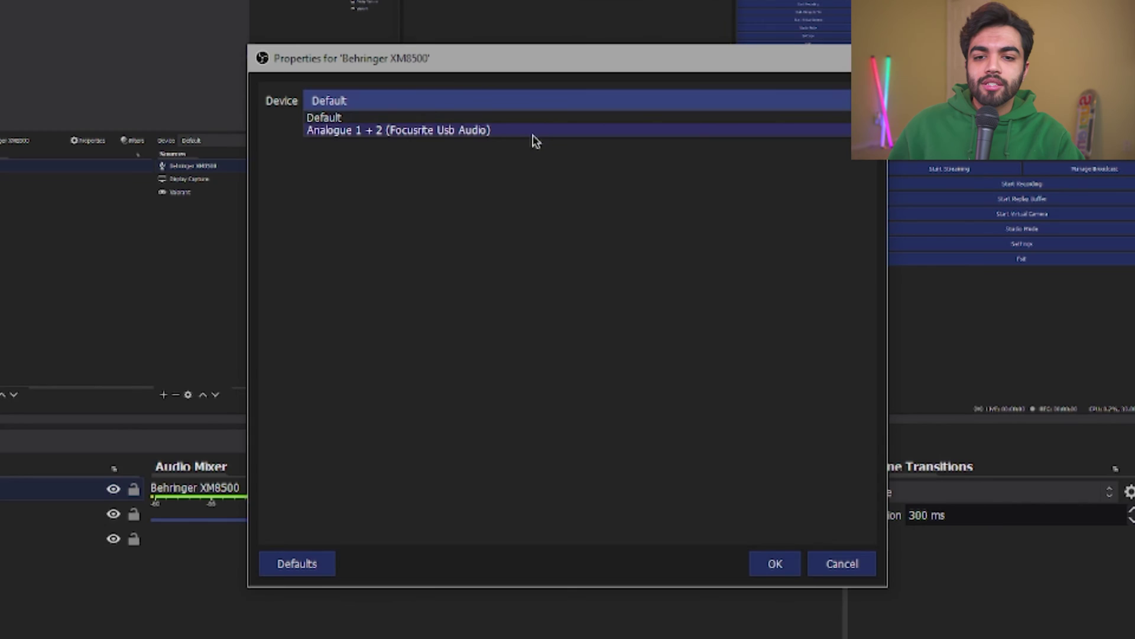
pyautogui.click(534, 134)
pyautogui.click(764, 565)
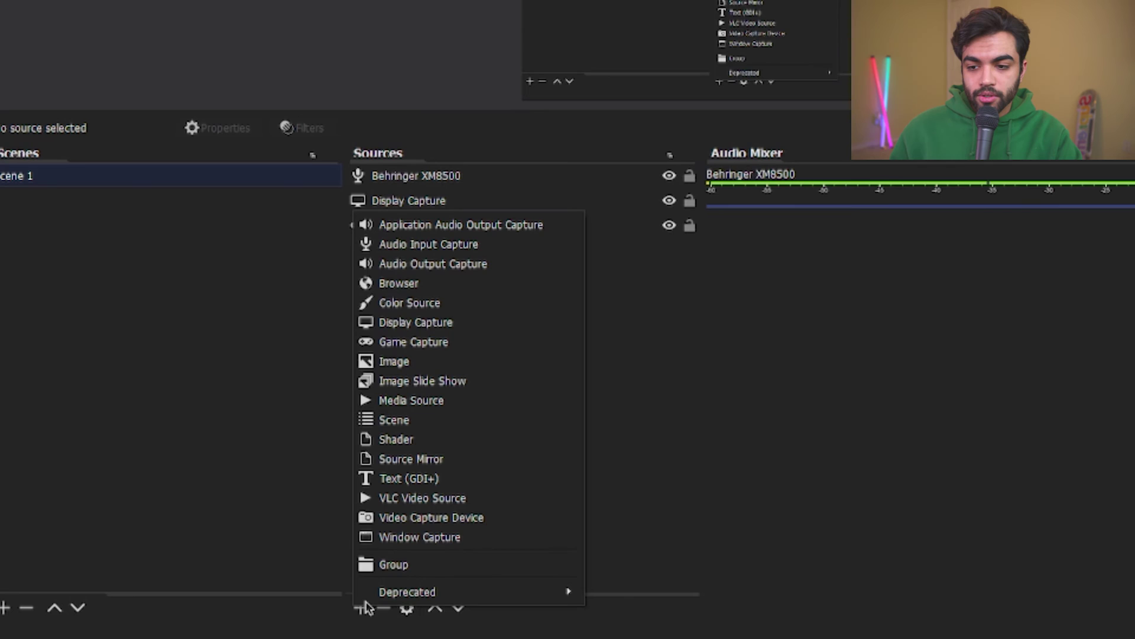
# Step: Add an Audio Output Capture with the default name on the Speakers (4- FiiO Q series) device
pyautogui.click(482, 263)
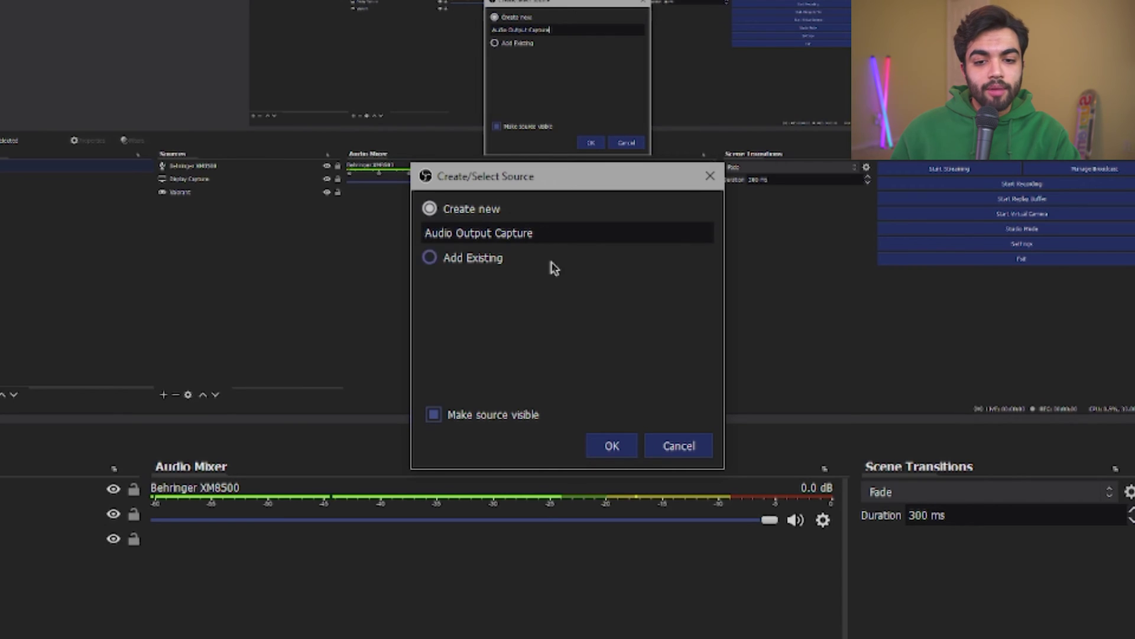
pyautogui.click(600, 445)
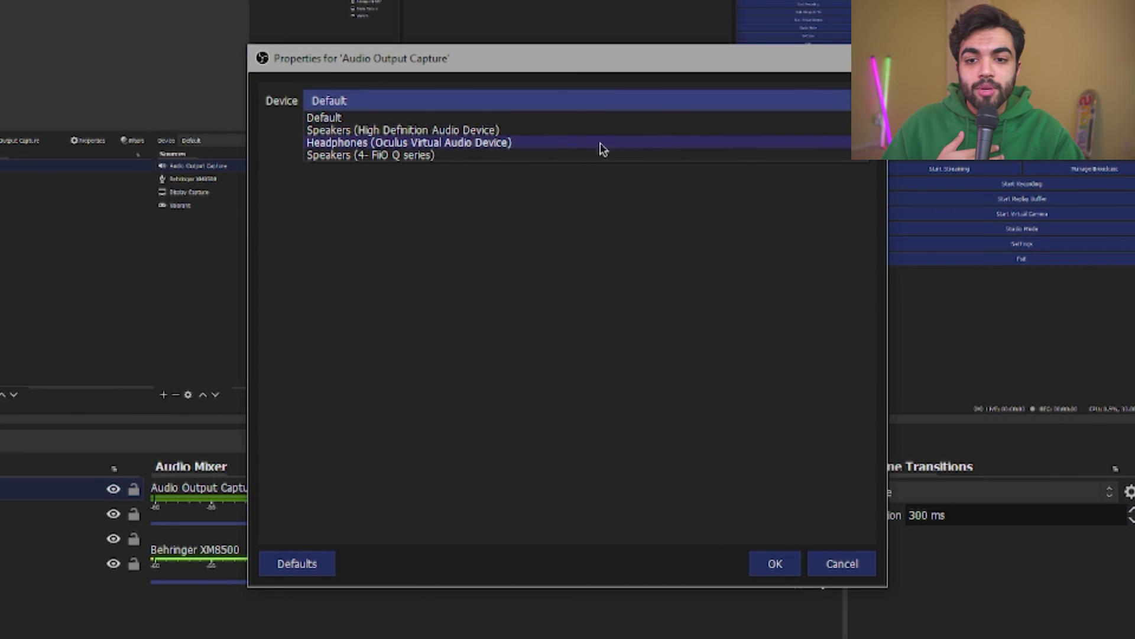
pyautogui.click(537, 157)
pyautogui.click(776, 564)
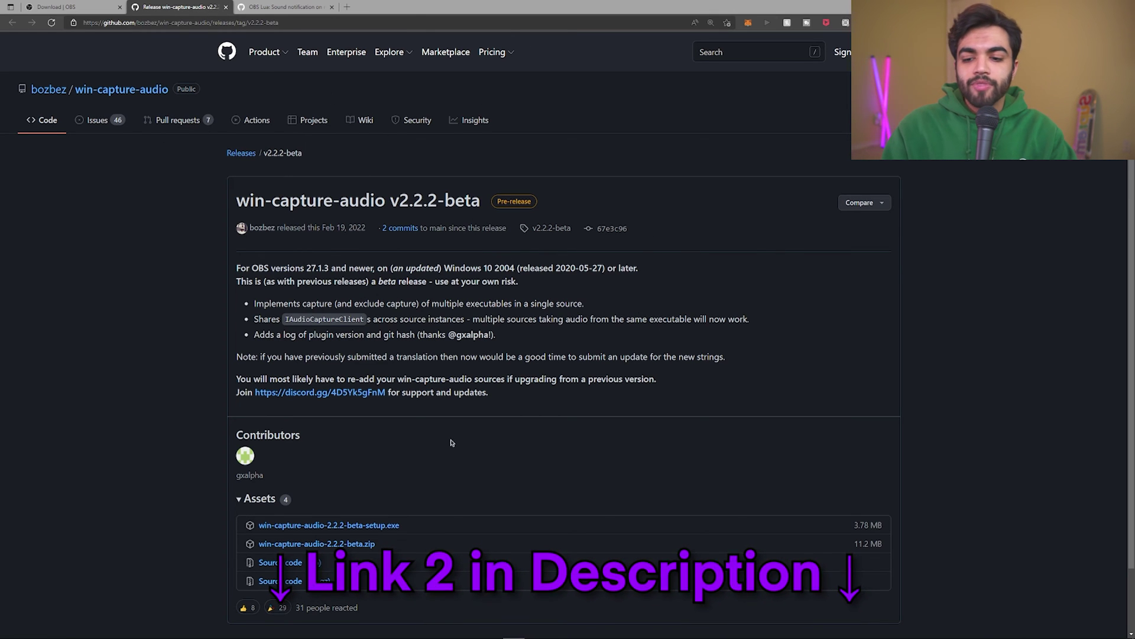
# Step: Scroll down to the release's Assets, then switch back to OBS Studio
pyautogui.scroll(-2, 423, 353)
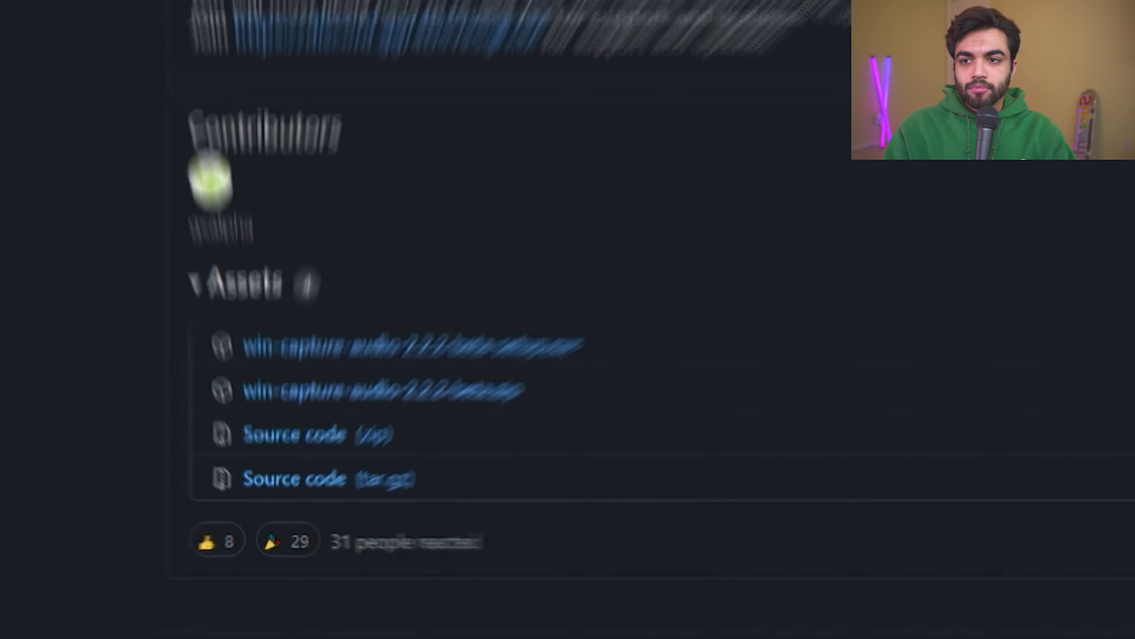
pyautogui.hotkey('alt', 'Tab')
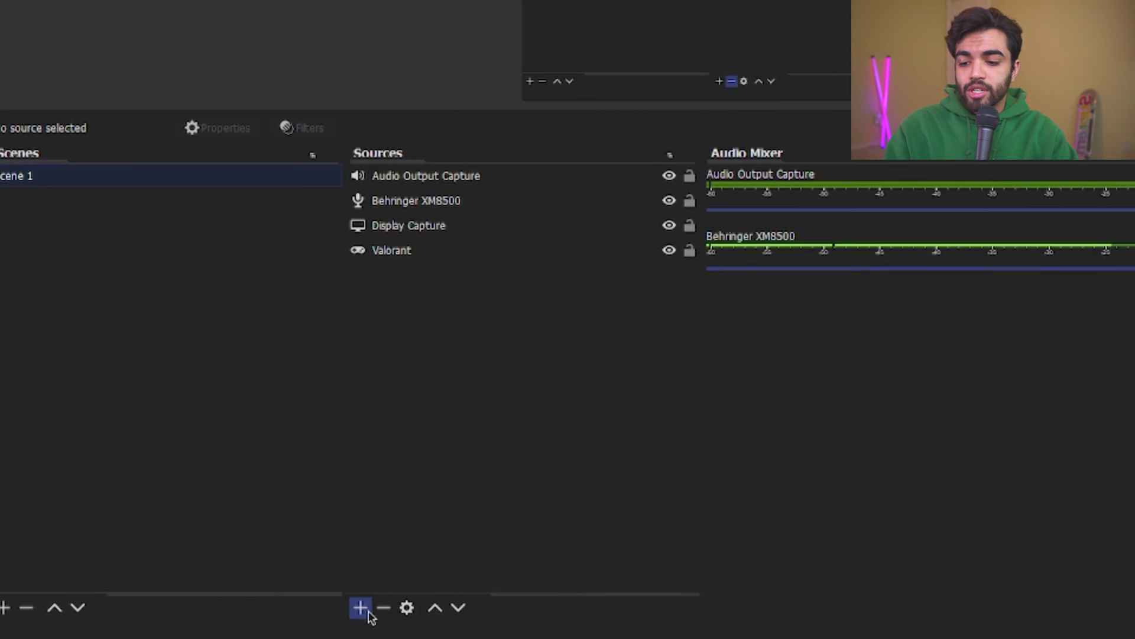
# Step: Add a new scene named 'All Application Audio Output' next to Scene 1
pyautogui.click(187, 621)
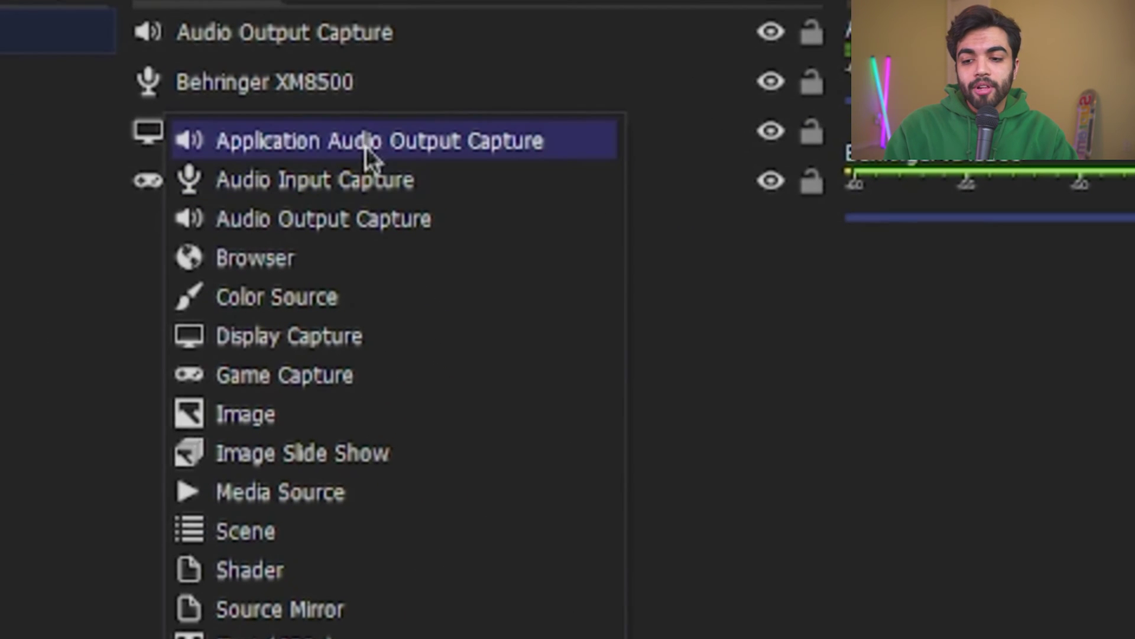
pyautogui.click(722, 499)
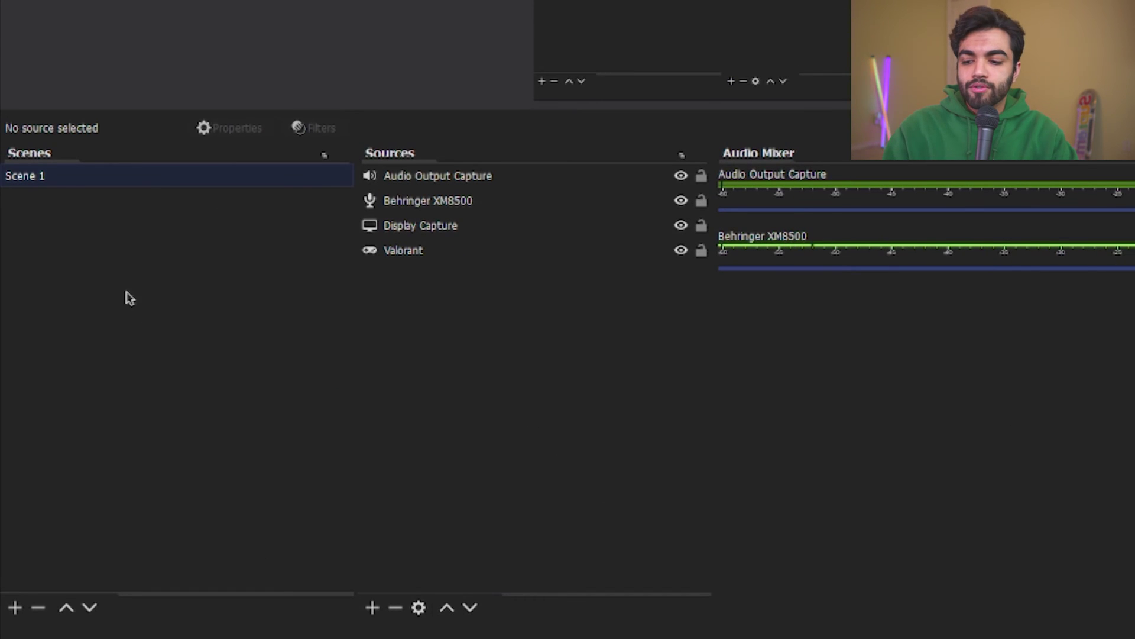
pyautogui.click(15, 608)
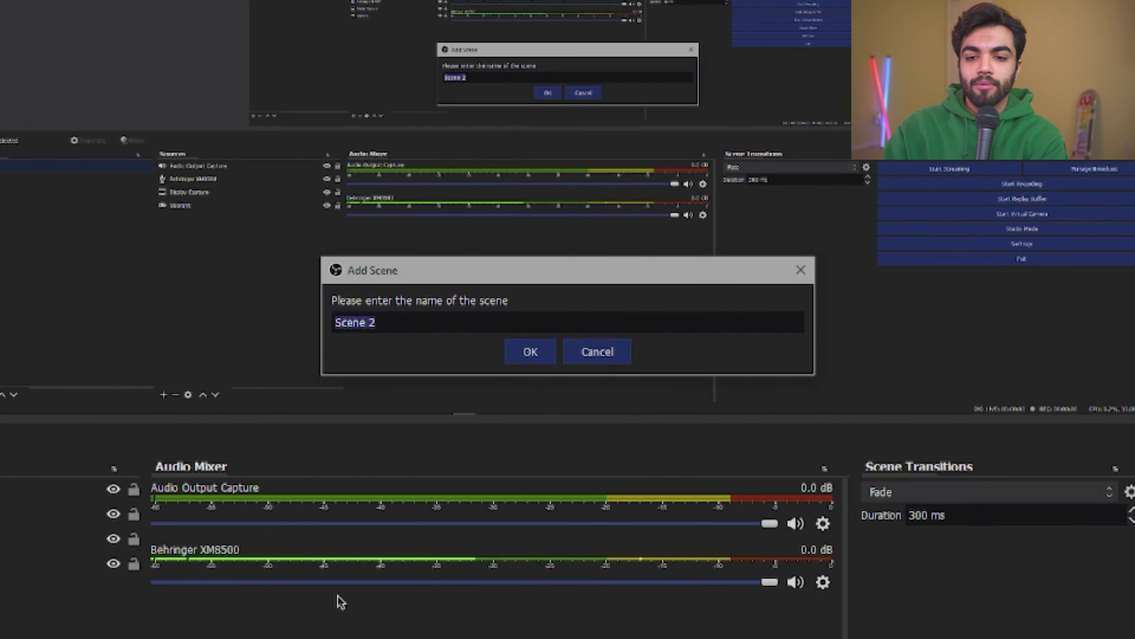
pyautogui.write('All Ap')
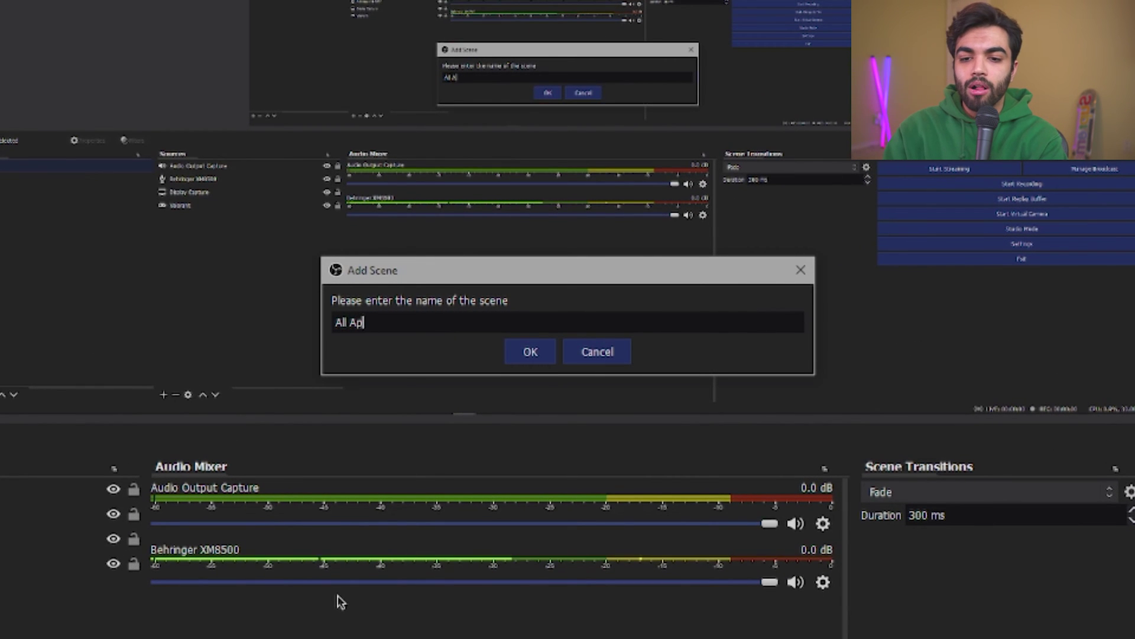
pyautogui.write('plication Audio Ou')
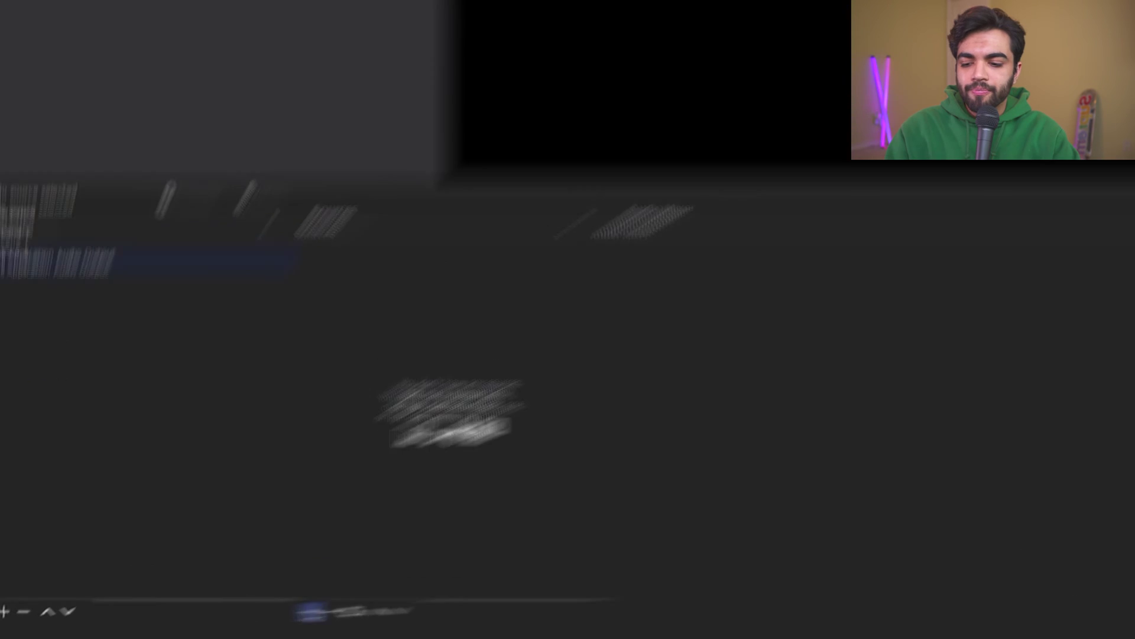
# Step: Add a 'Valorant Output' application audio capture for VALORANT-Win64-Shipping.exe, then start another one
pyautogui.click(186, 620)
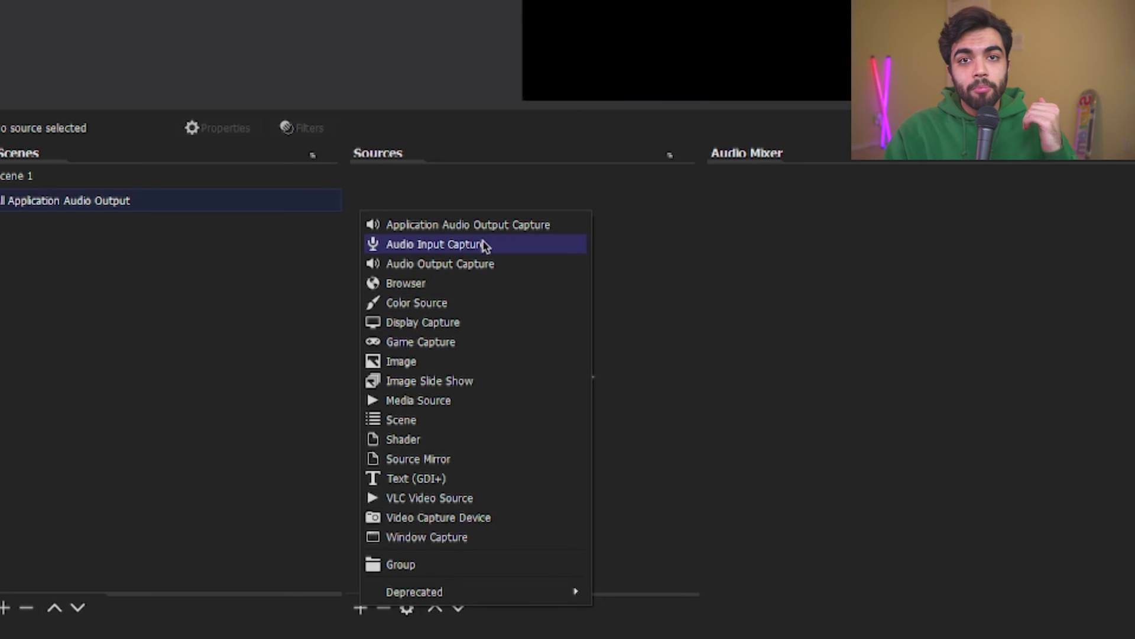
pyautogui.click(467, 226)
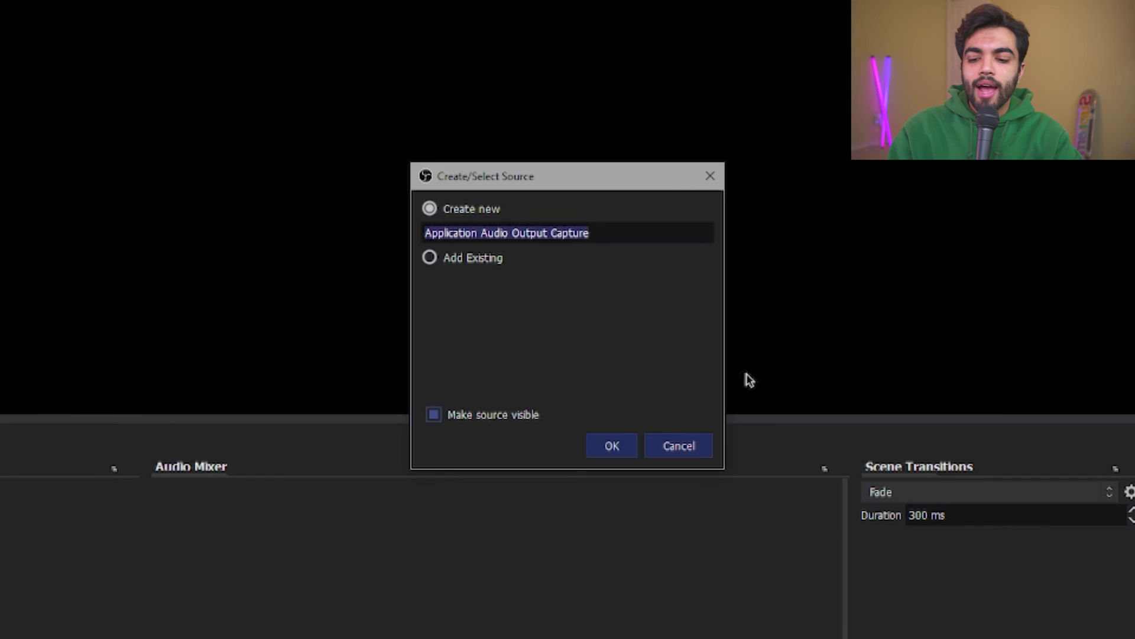
pyautogui.write('Valora')
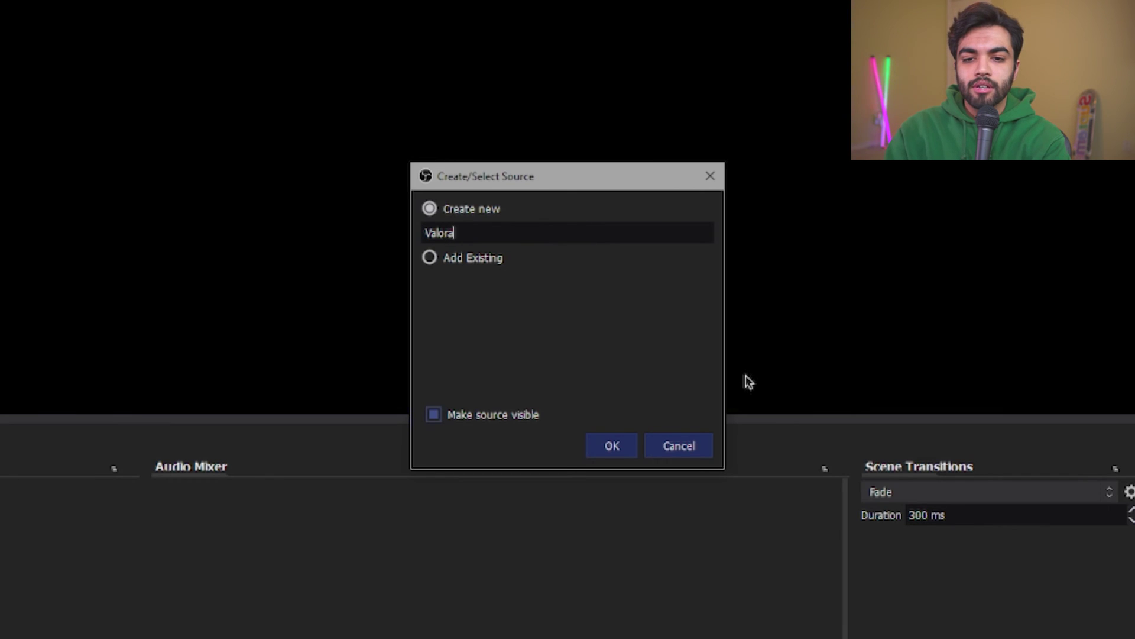
pyautogui.write('nt Output')
pyautogui.press('Return')
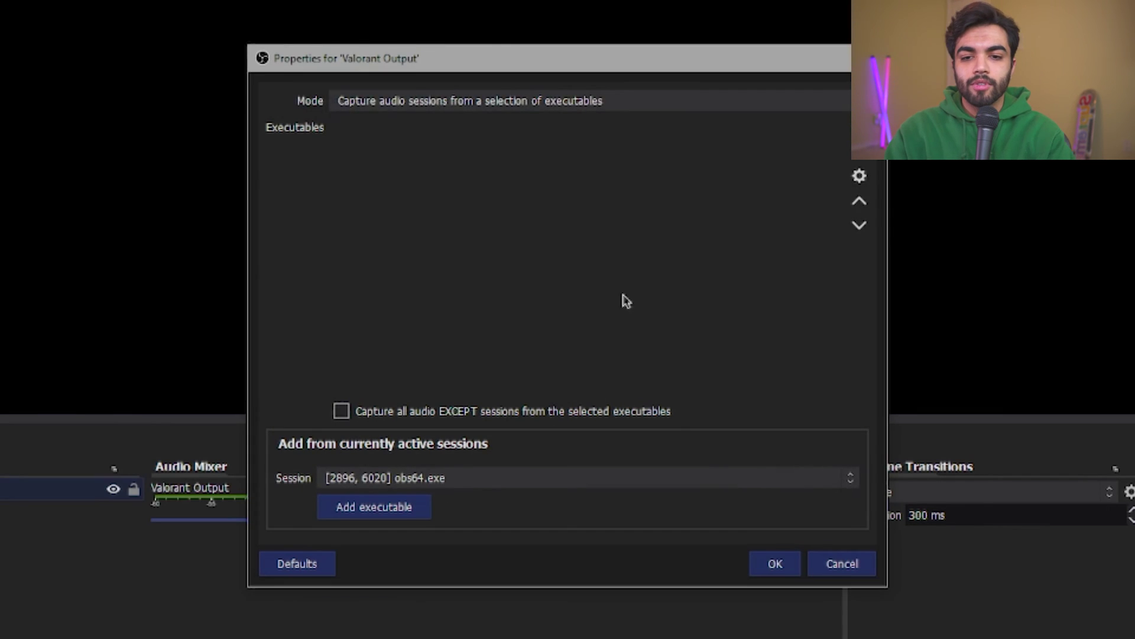
pyautogui.click(496, 473)
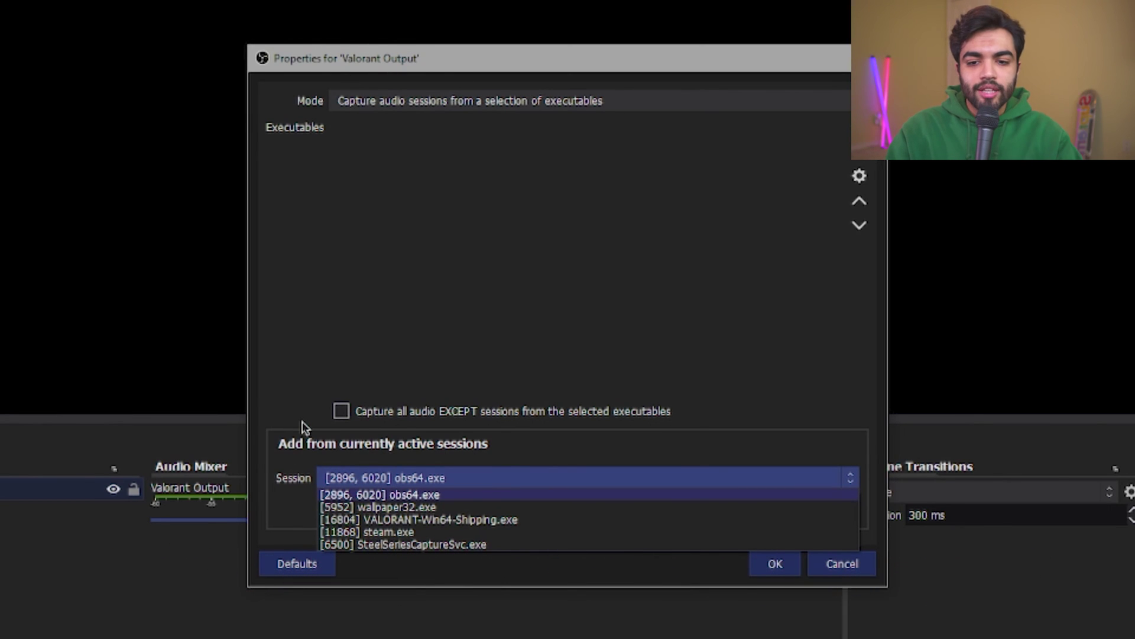
pyautogui.click(450, 520)
pyautogui.click(389, 509)
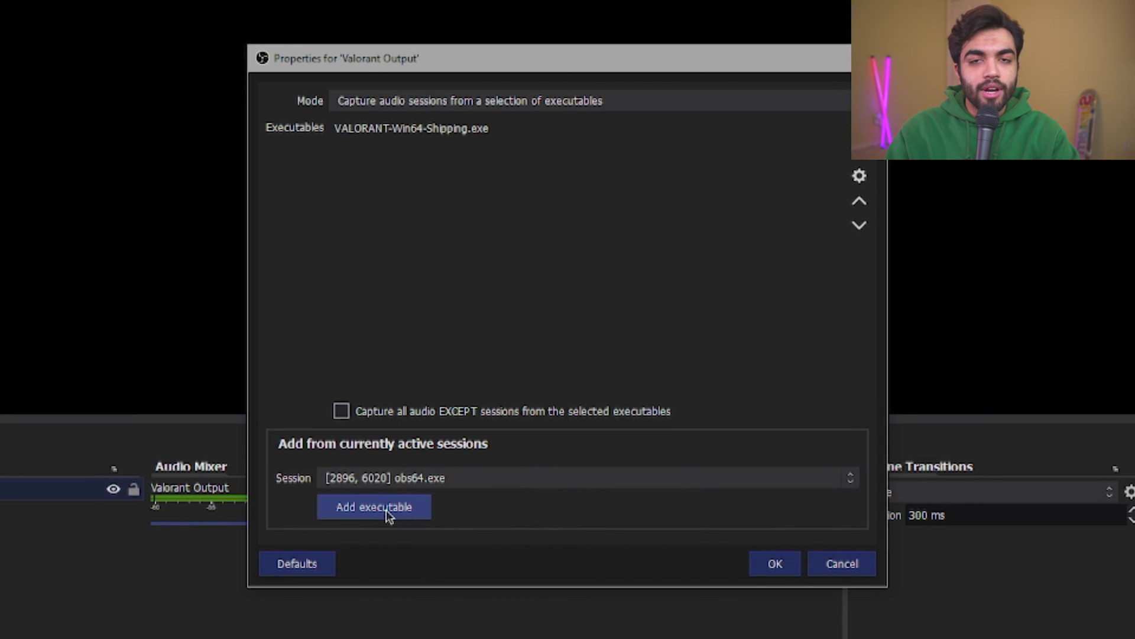
pyautogui.click(772, 564)
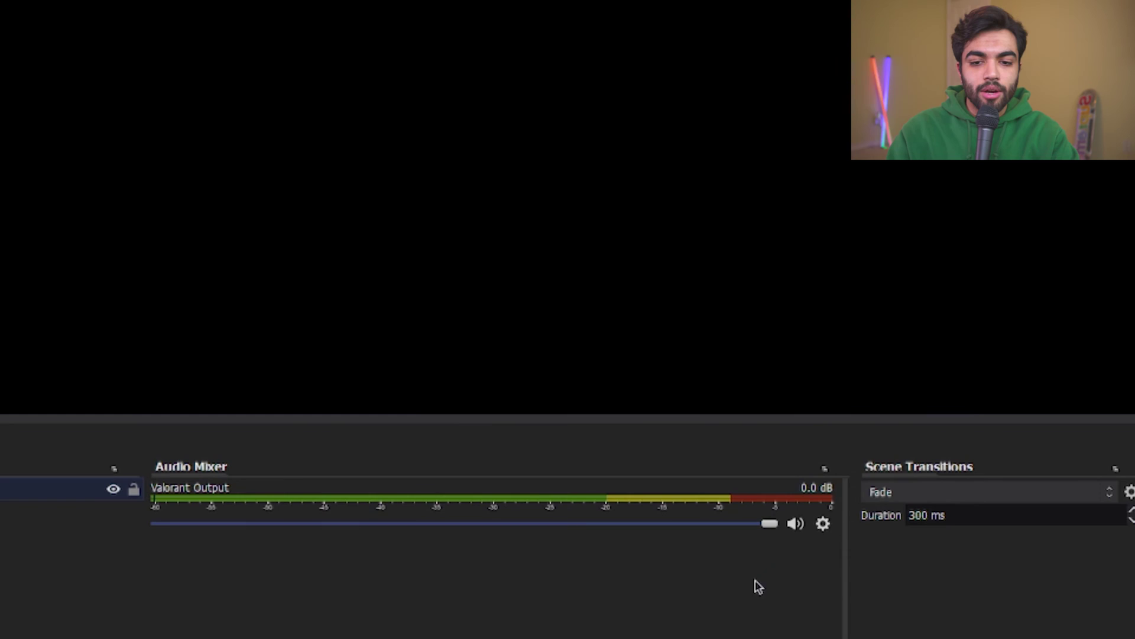
pyautogui.click(186, 620)
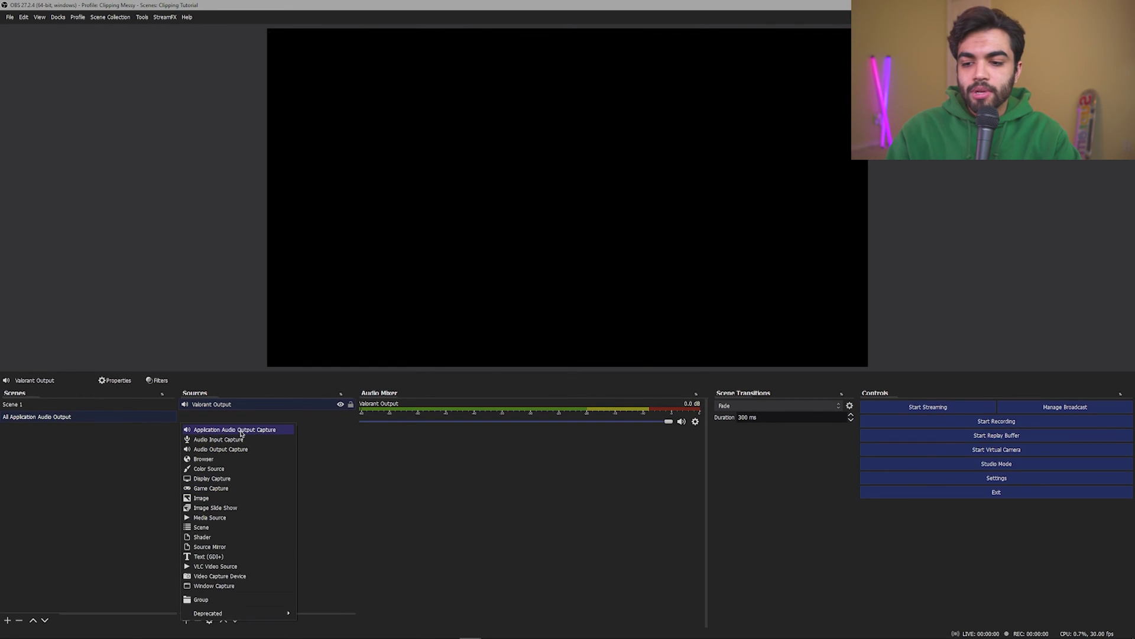
pyautogui.click(241, 431)
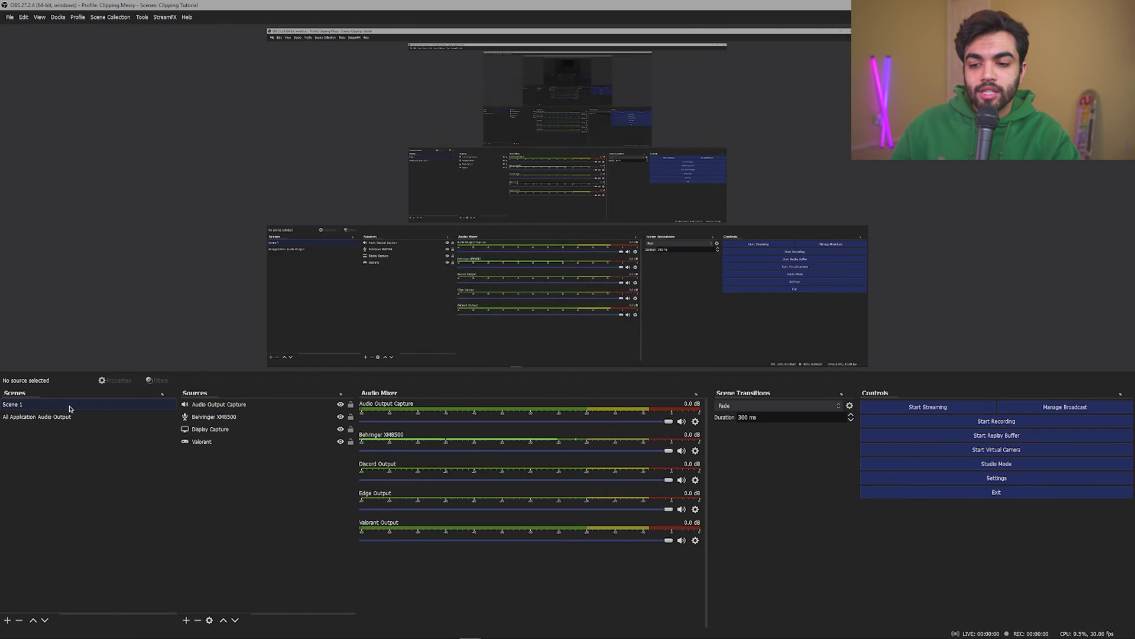
# Step: Add the existing All Application Audio Output scene as a source in Scene 1
pyautogui.click(186, 620)
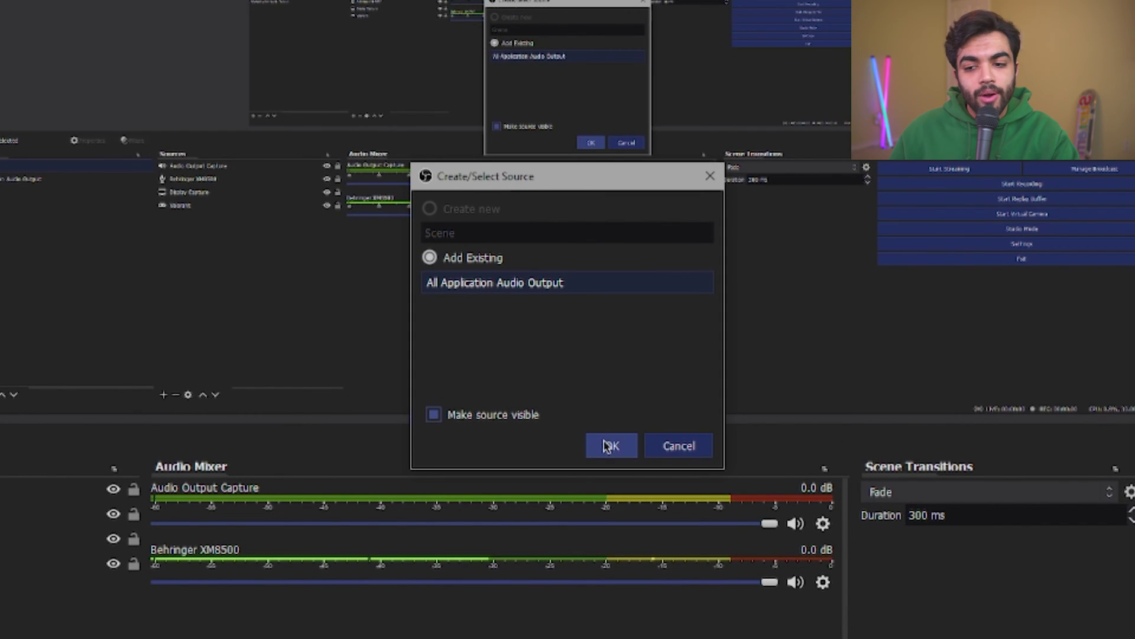
pyautogui.click(610, 446)
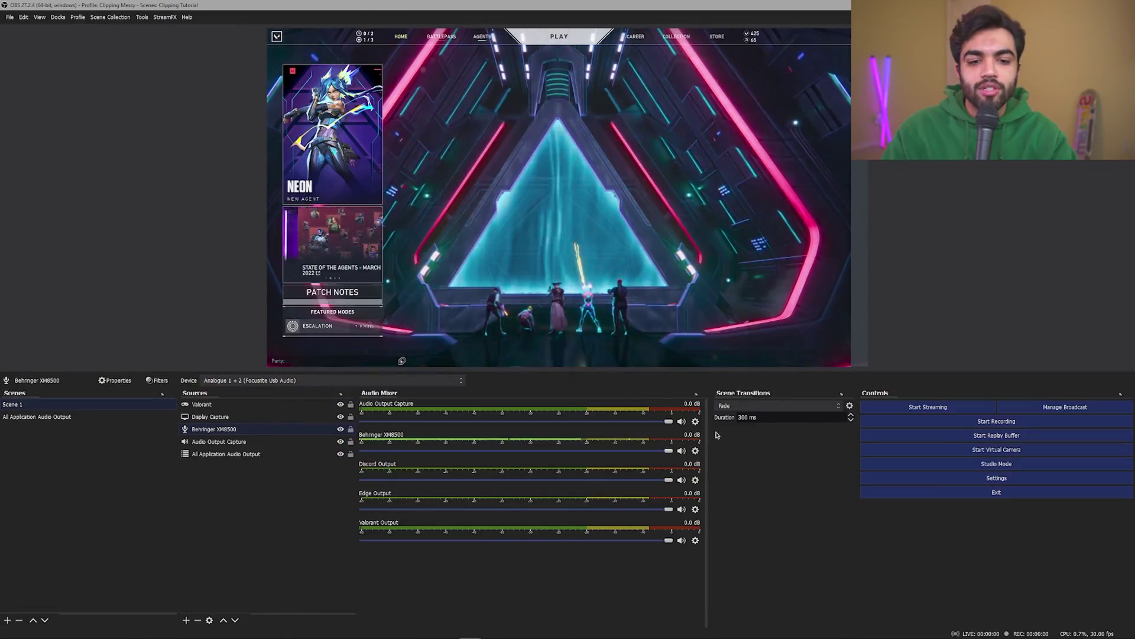
# Step: In Advanced Audio Properties, untick the track assignments of the first four sources
pyautogui.click(695, 421)
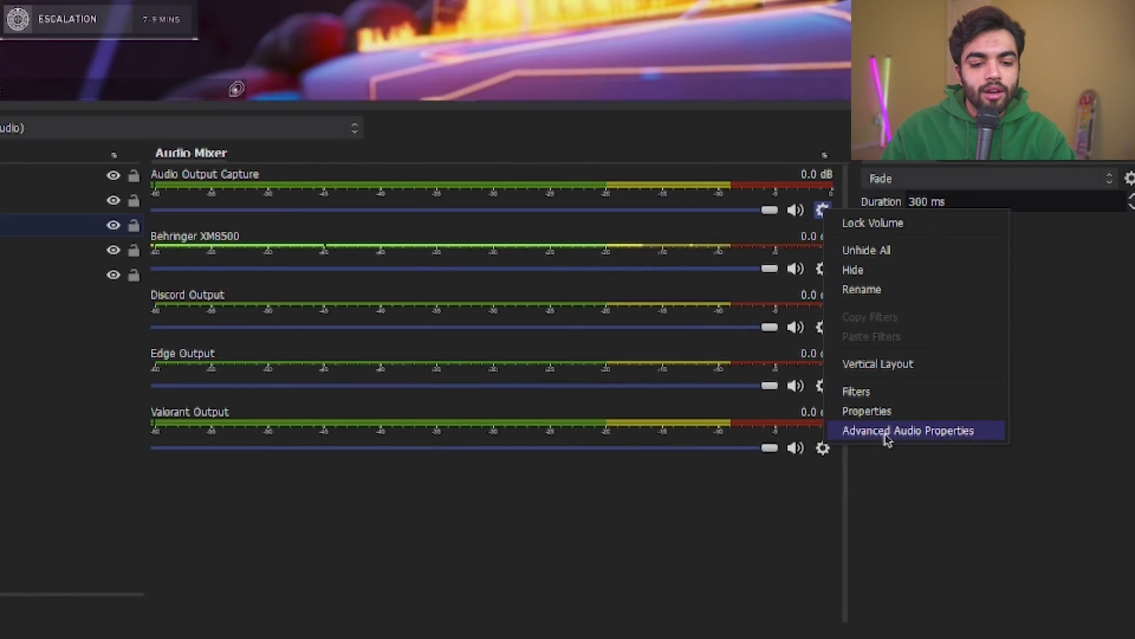
pyautogui.click(887, 431)
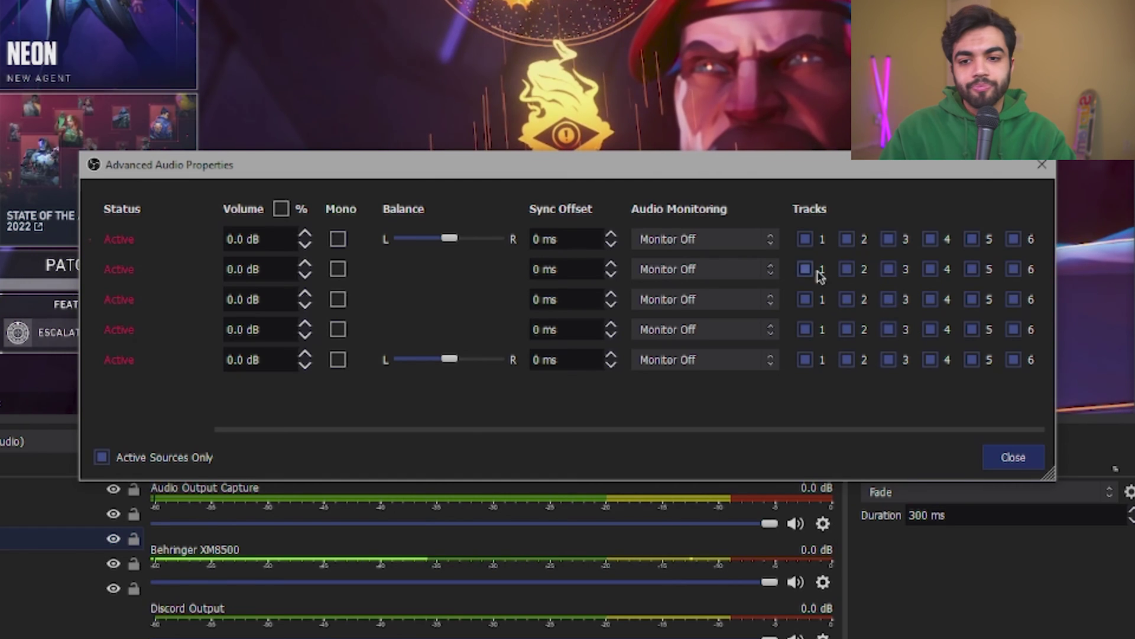
pyautogui.click(805, 239)
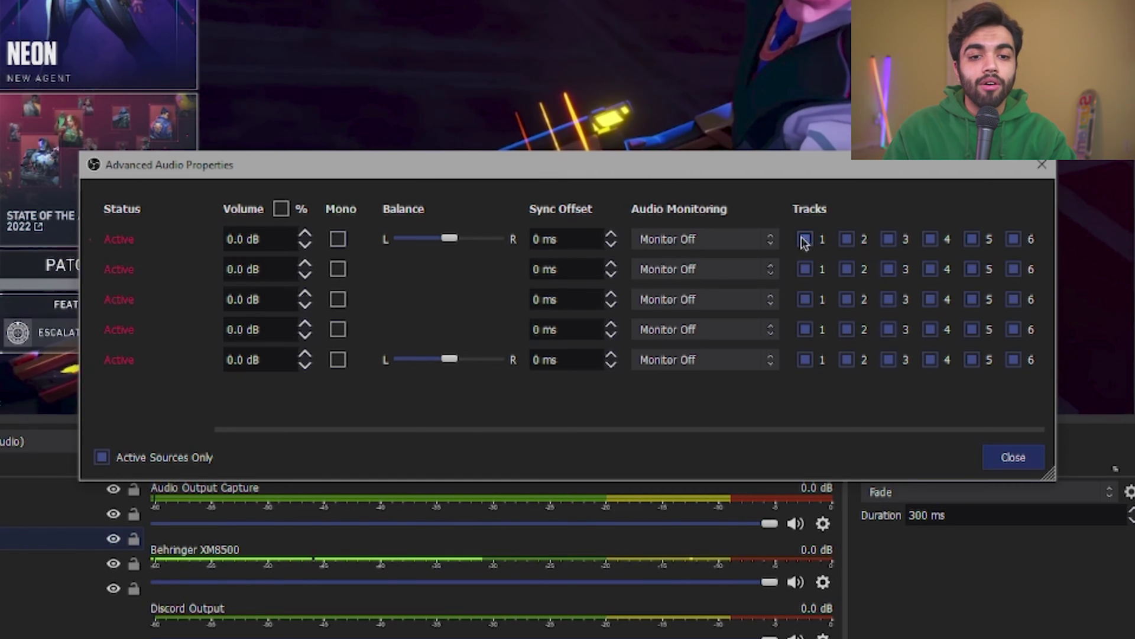
pyautogui.click(847, 239)
pyautogui.click(1013, 239)
pyautogui.click(805, 269)
pyautogui.click(1013, 269)
pyautogui.click(1013, 300)
pyautogui.click(1013, 330)
pyautogui.click(805, 329)
# Step: Untick all six audio tracks for Valorant Output
pyautogui.click(805, 359)
pyautogui.click(847, 360)
pyautogui.click(888, 359)
pyautogui.click(931, 360)
pyautogui.click(972, 359)
pyautogui.click(1013, 360)
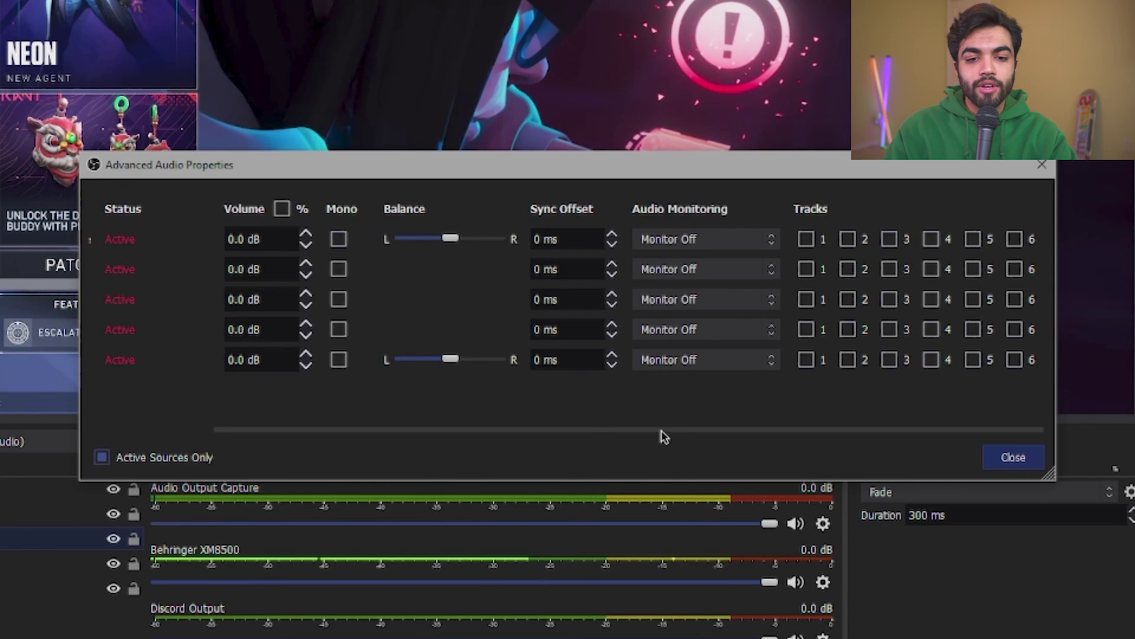
pyautogui.moveTo(658, 430); pyautogui.dragTo(441, 427)
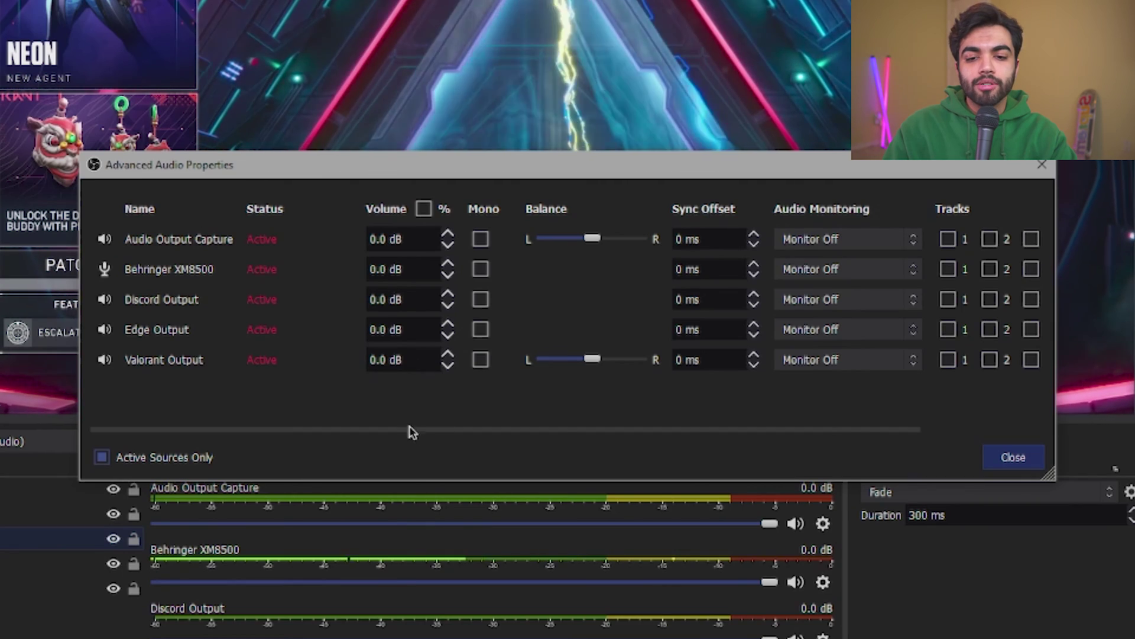
pyautogui.moveTo(412, 431); pyautogui.dragTo(548, 436)
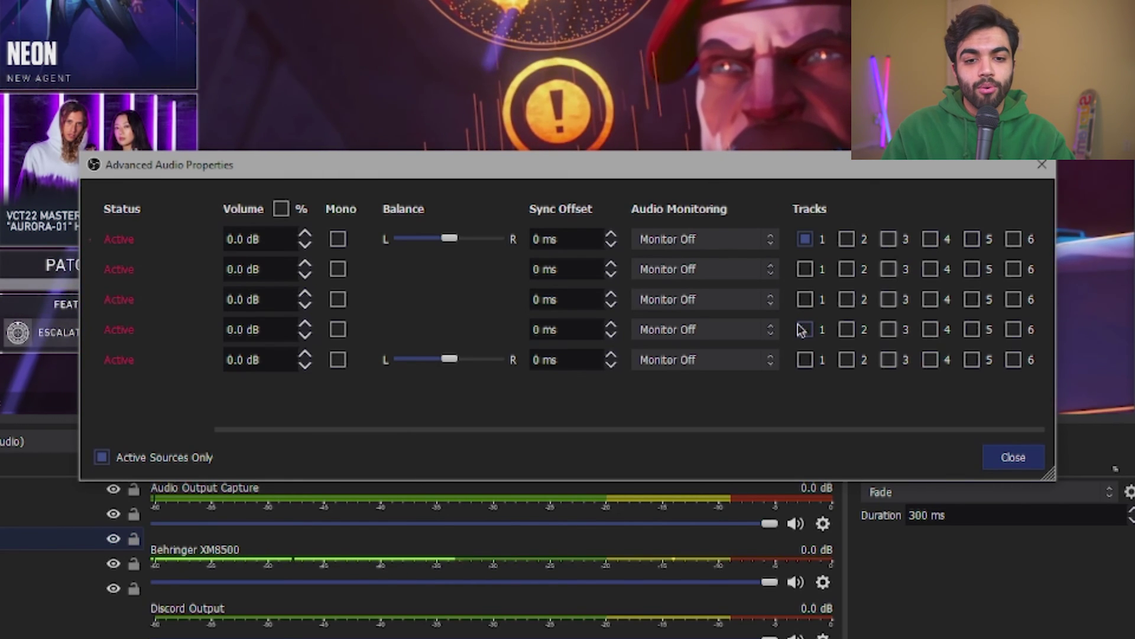
pyautogui.moveTo(604, 431); pyautogui.dragTo(317, 431)
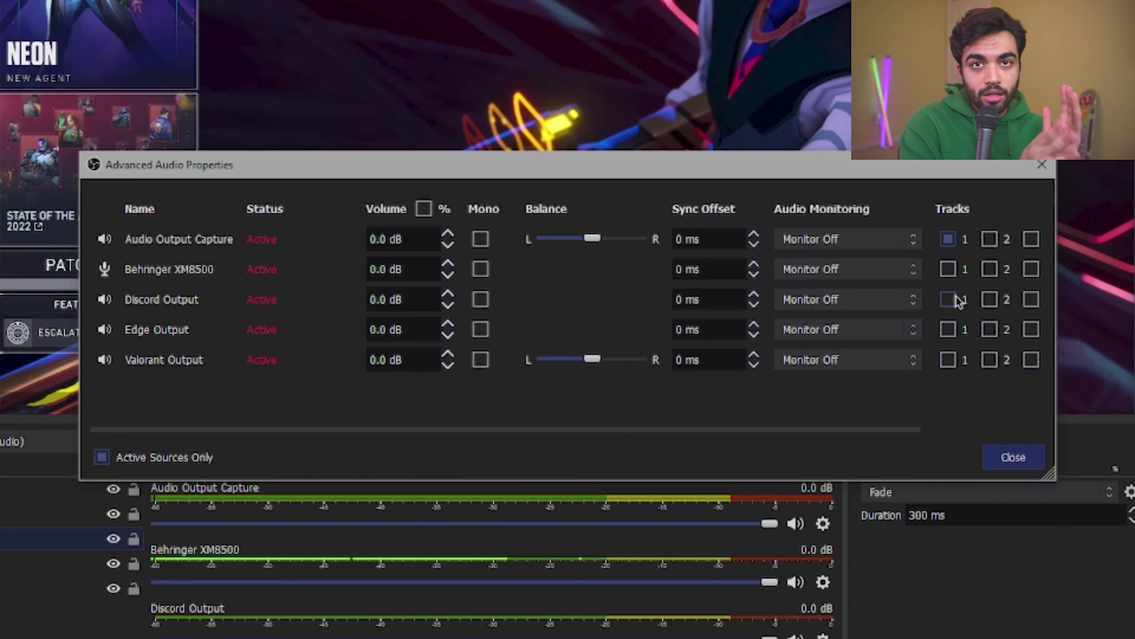
# Step: Assign Behringer XM8500 to track 2, Discord Output to track 3 and Valorant Output to track 5
pyautogui.click(990, 269)
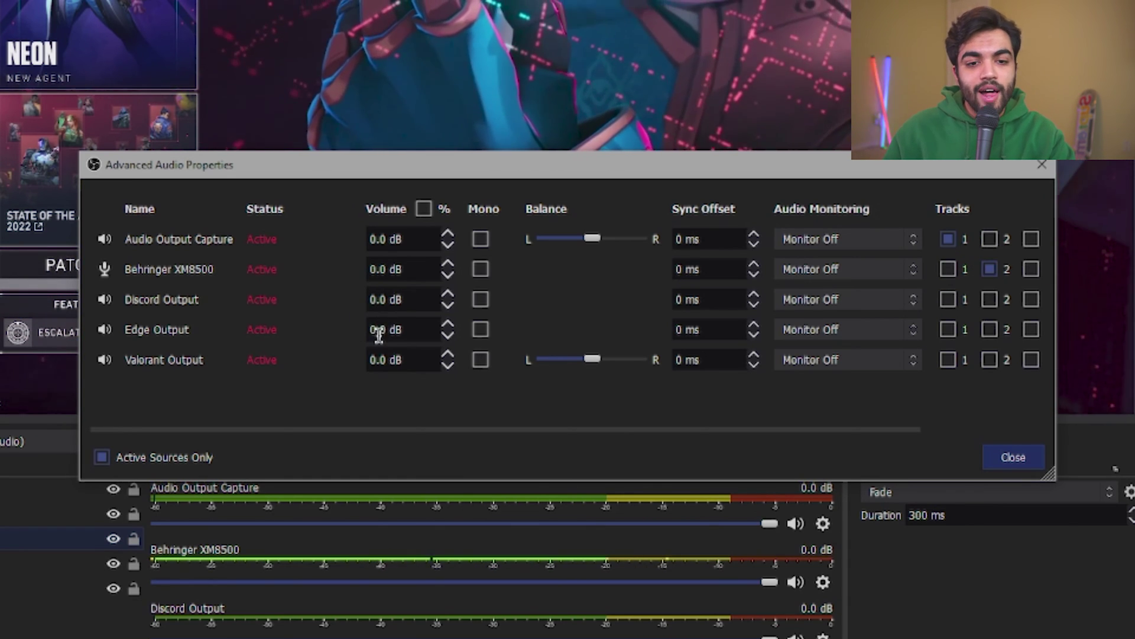
pyautogui.moveTo(674, 430); pyautogui.dragTo(799, 428)
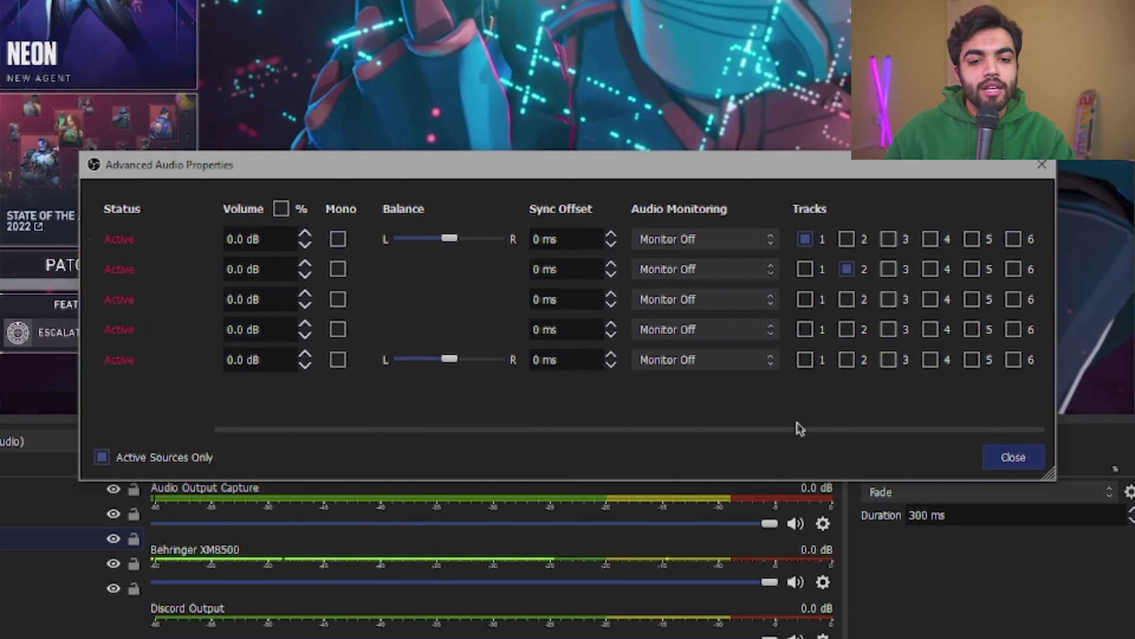
pyautogui.click(890, 300)
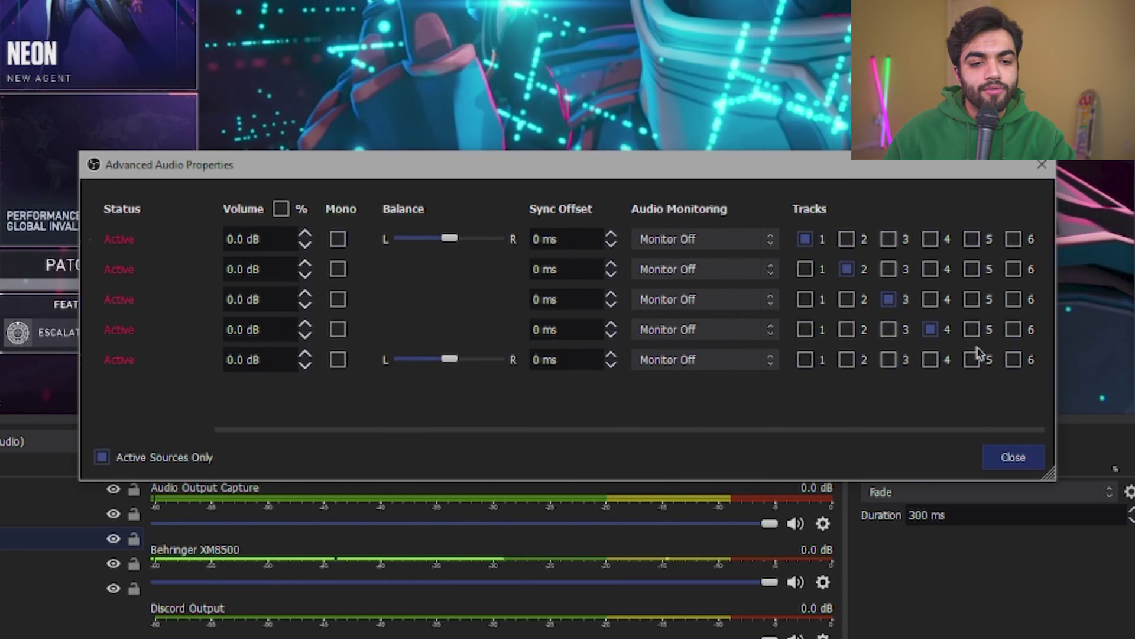
pyautogui.click(986, 362)
pyautogui.moveTo(899, 431); pyautogui.dragTo(600, 419)
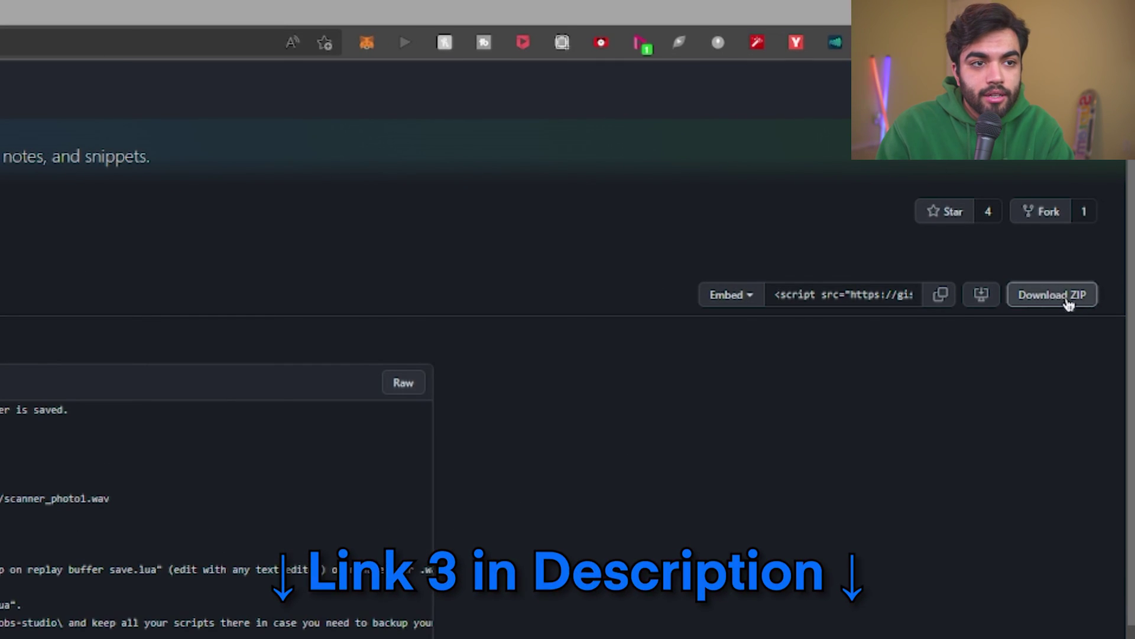
# Step: Download the script ZIP and paste the README's %AppData%\obs-studio\ path into Win+R
pyautogui.click(1070, 304)
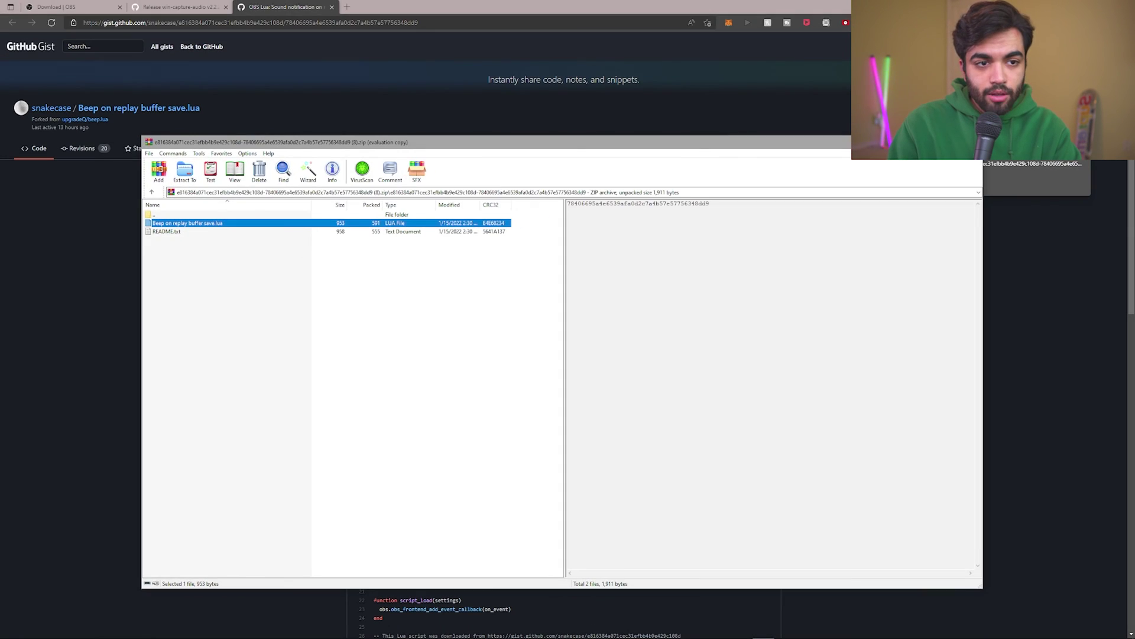
pyautogui.press('Escape')
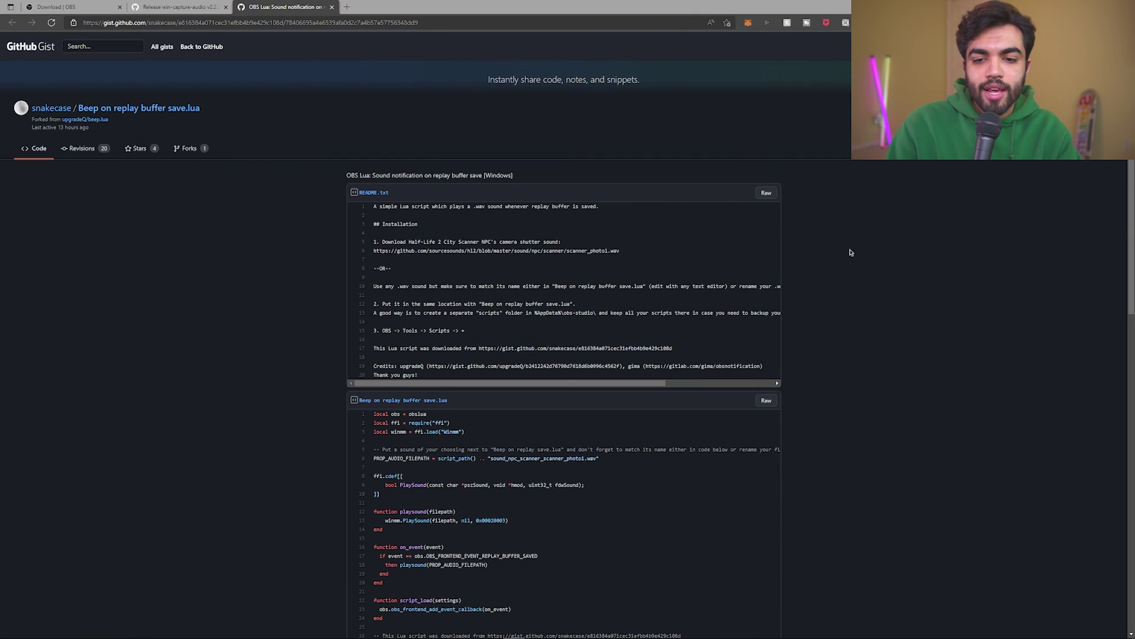
pyautogui.moveTo(534, 312); pyautogui.dragTo(597, 313)
pyautogui.hotkey('ctrl', 'c')
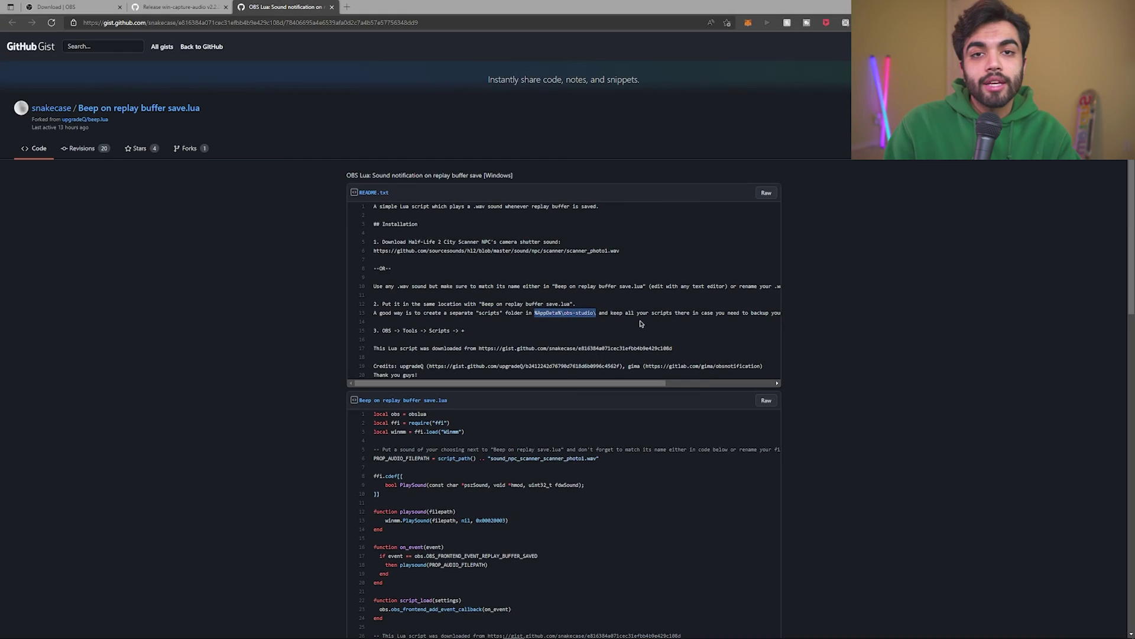
pyautogui.press('super+r')
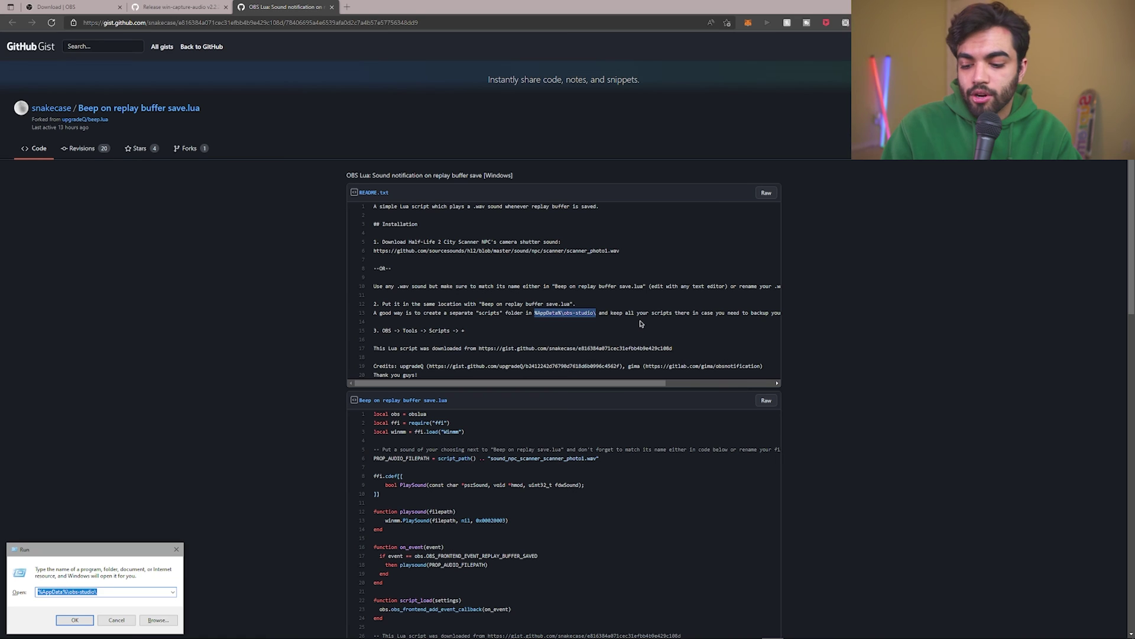
pyautogui.hotkey('ctrl', 'v')
pyautogui.click(173, 568)
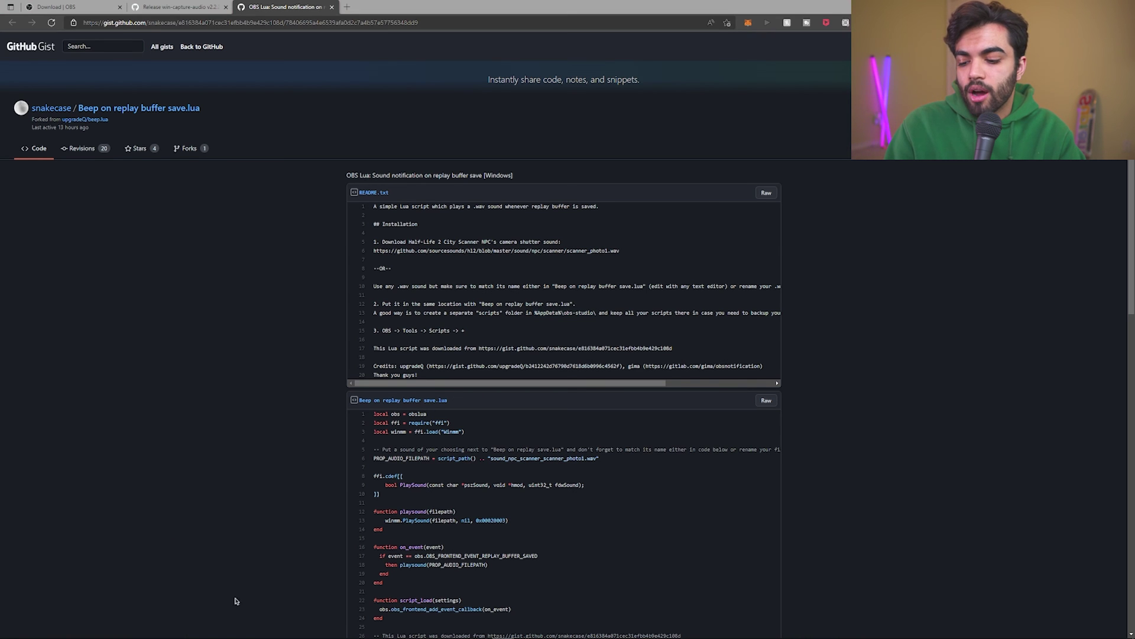
pyautogui.press('super+r')
# Step: Create a 'scripts' folder in obs-studio holding the .lua script and .wav sound
pyautogui.press('Return')
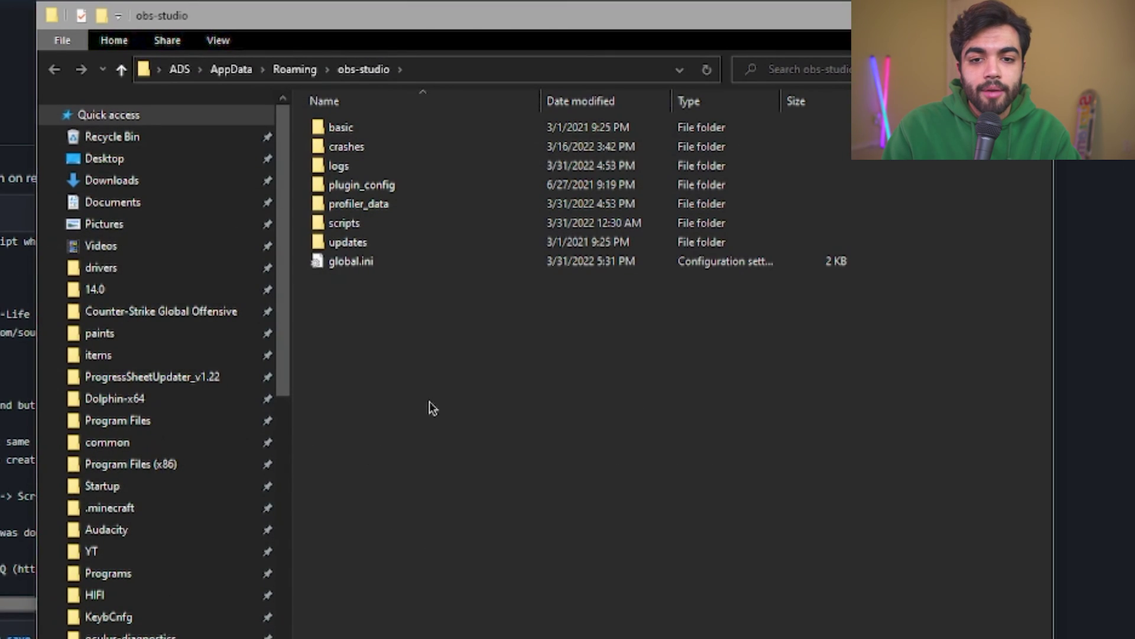
pyautogui.rightClick(430, 371)
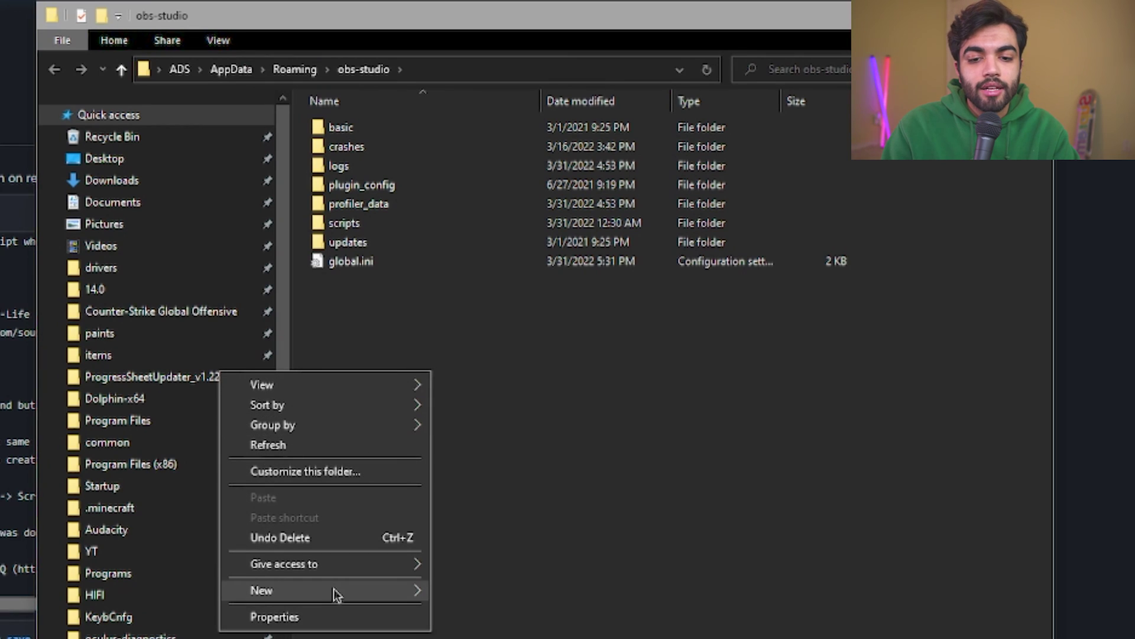
pyautogui.moveTo(336, 593)
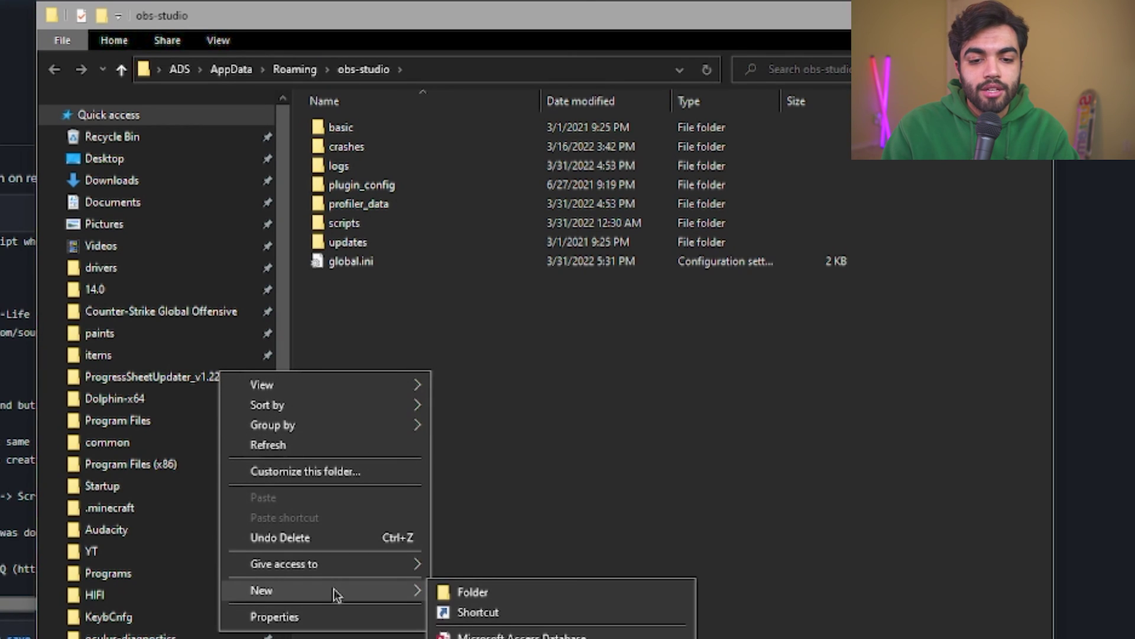
pyautogui.click(458, 592)
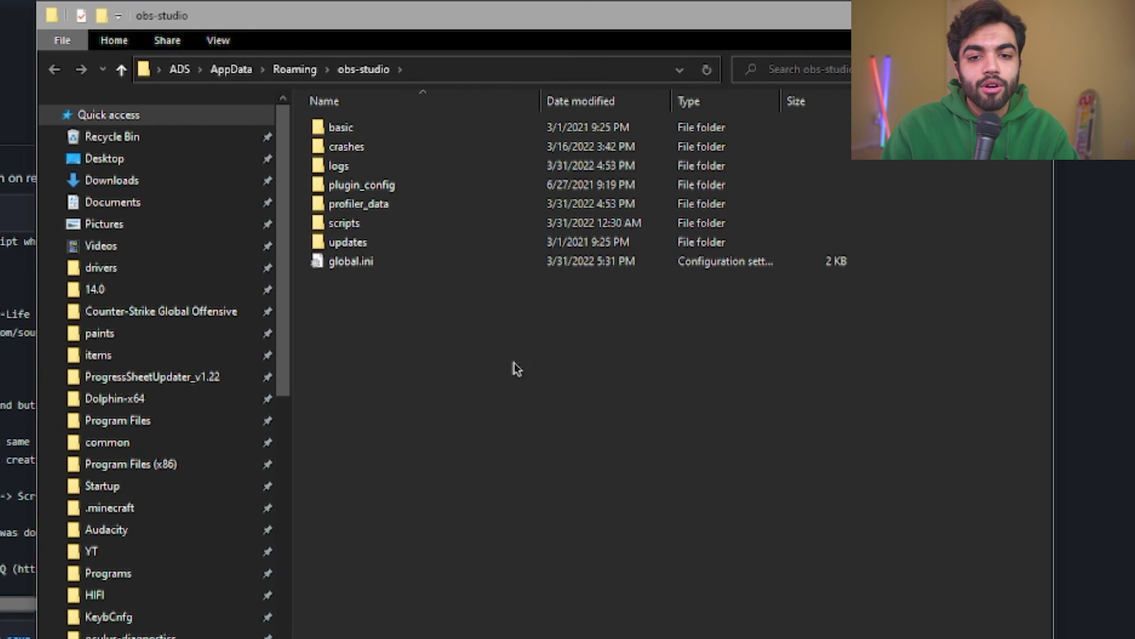
pyautogui.doubleClick(354, 226)
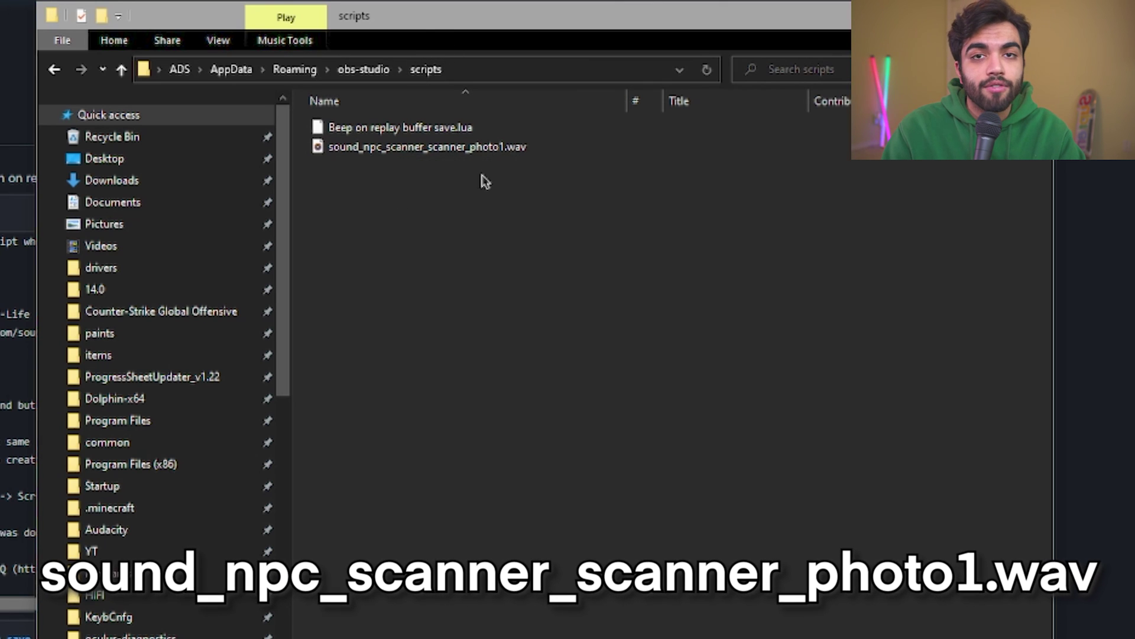
pyautogui.click(457, 151)
pyautogui.click(451, 179)
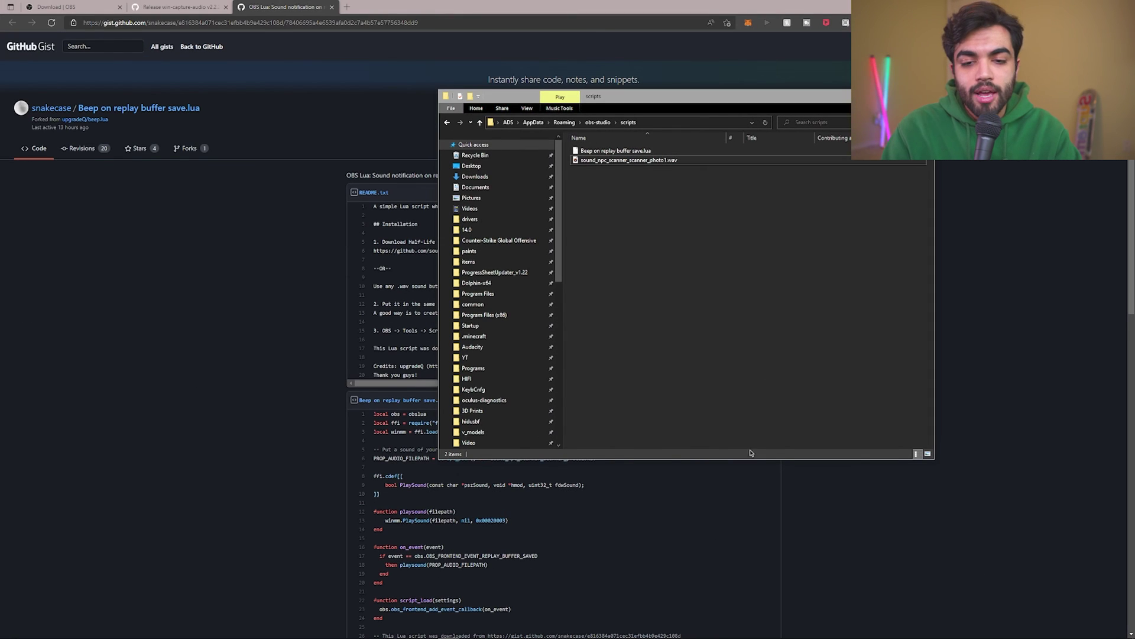
# Step: Back in OBS, open Tools > Scripts and remove the previously loaded beep script
pyautogui.hotkey('alt', 'Tab')
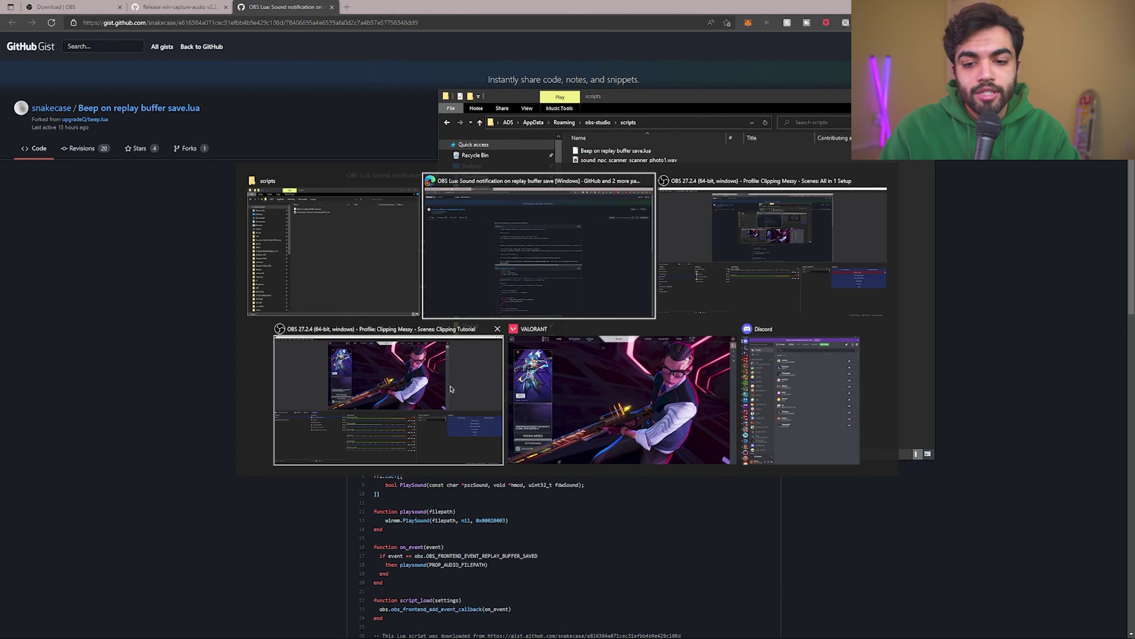
pyautogui.click(435, 401)
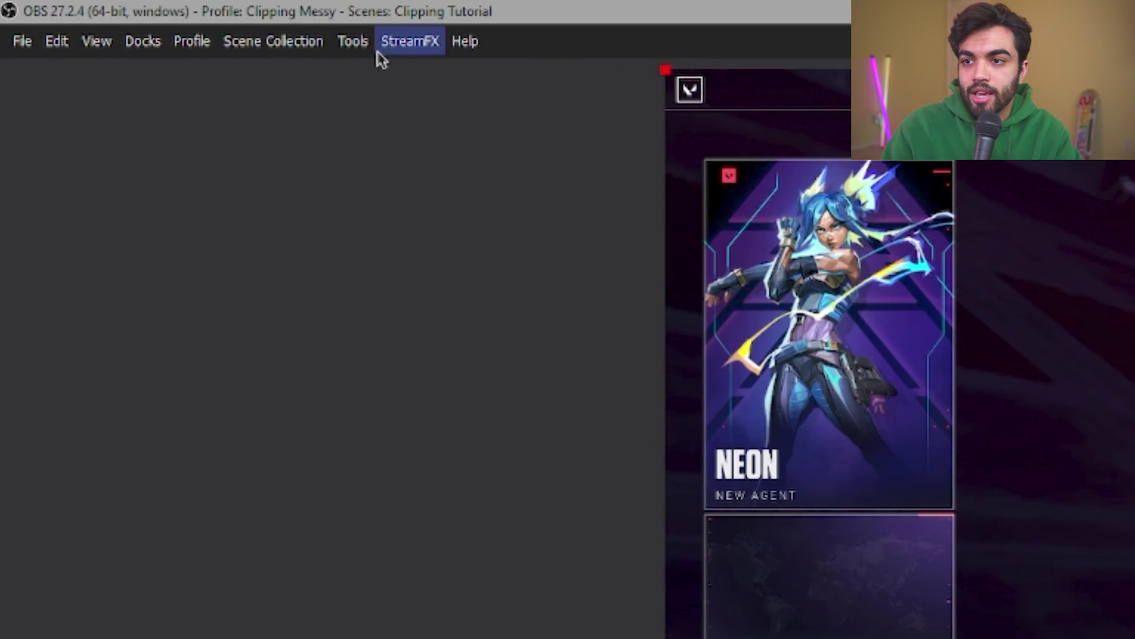
pyautogui.click(358, 44)
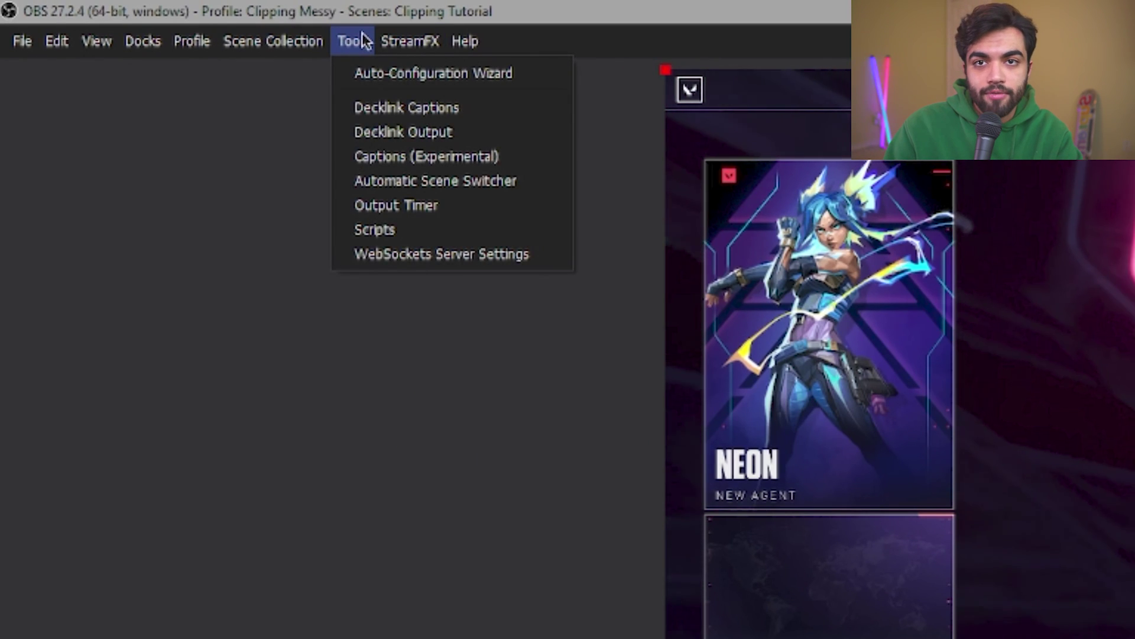
pyautogui.click(375, 230)
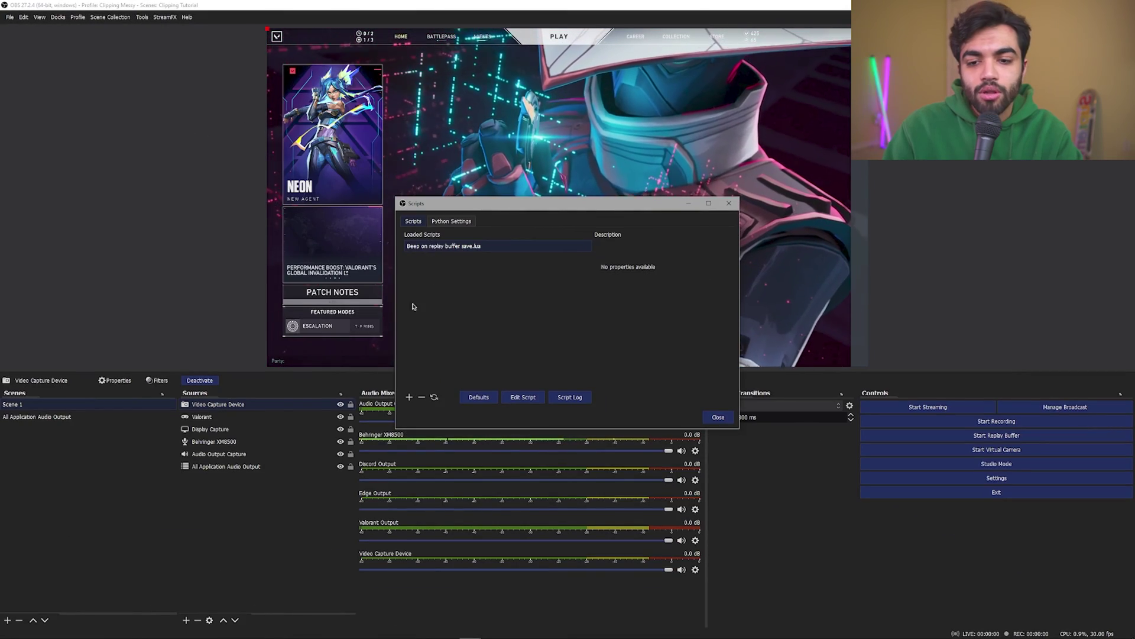
pyautogui.click(422, 397)
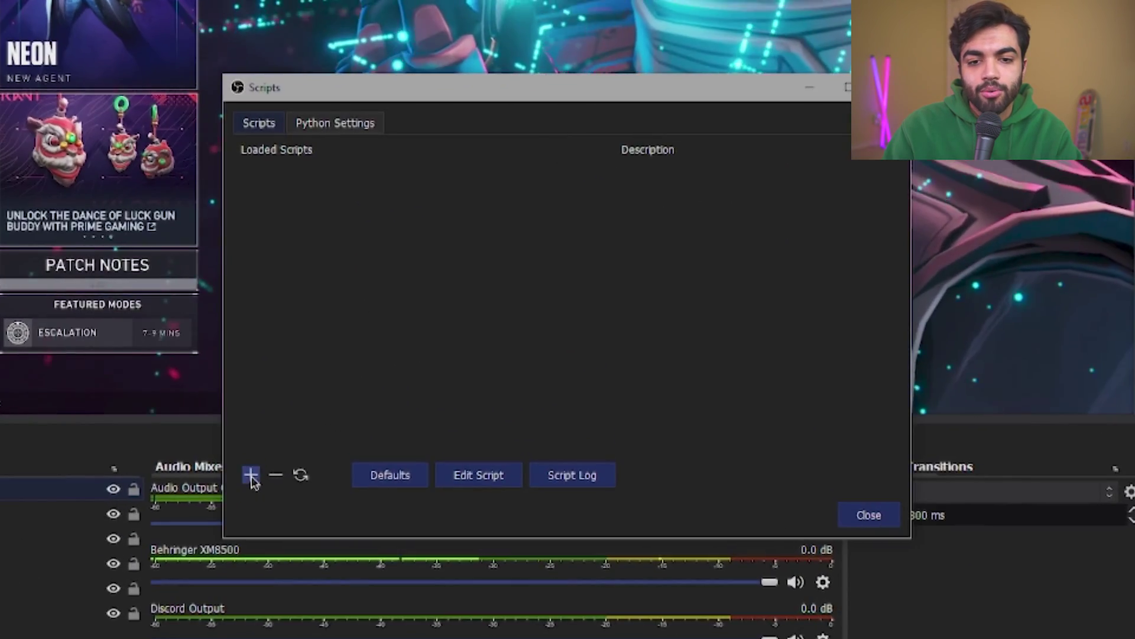
pyautogui.click(290, 454)
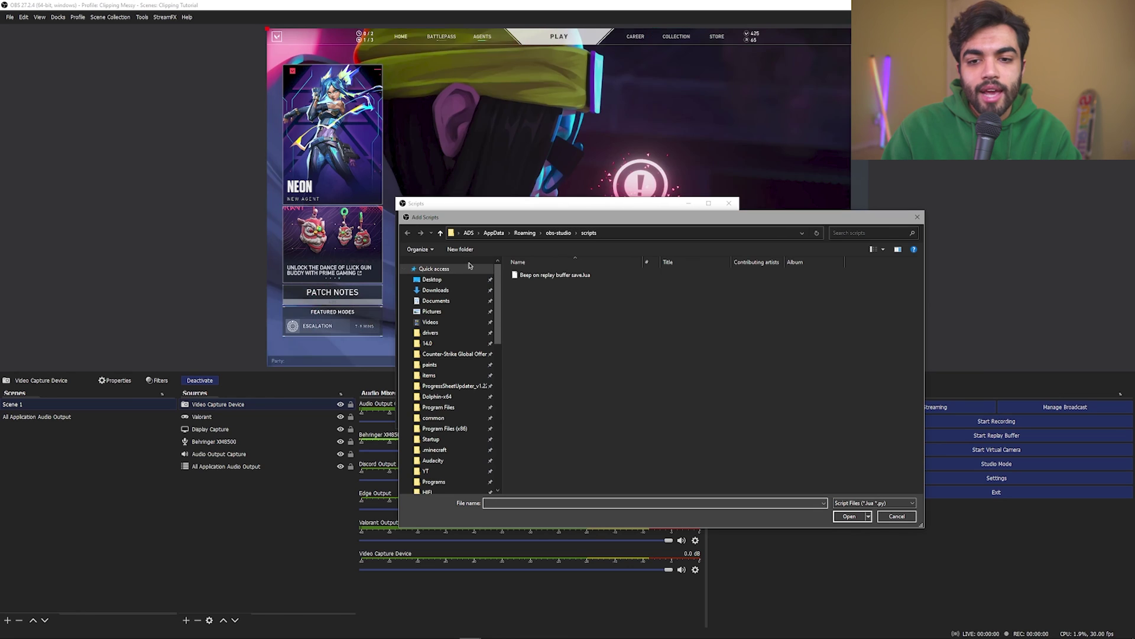
# Step: Load Beep on replay buffer save.lua from %AppData%\obs-studio\scripts
pyautogui.press('super+r')
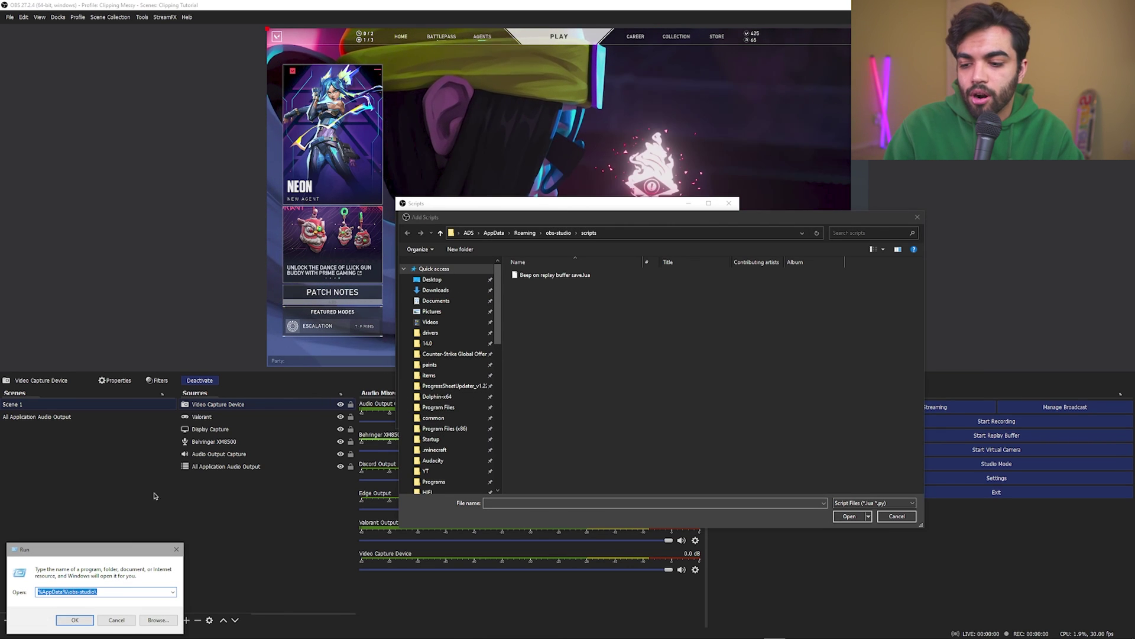
pyautogui.click(82, 622)
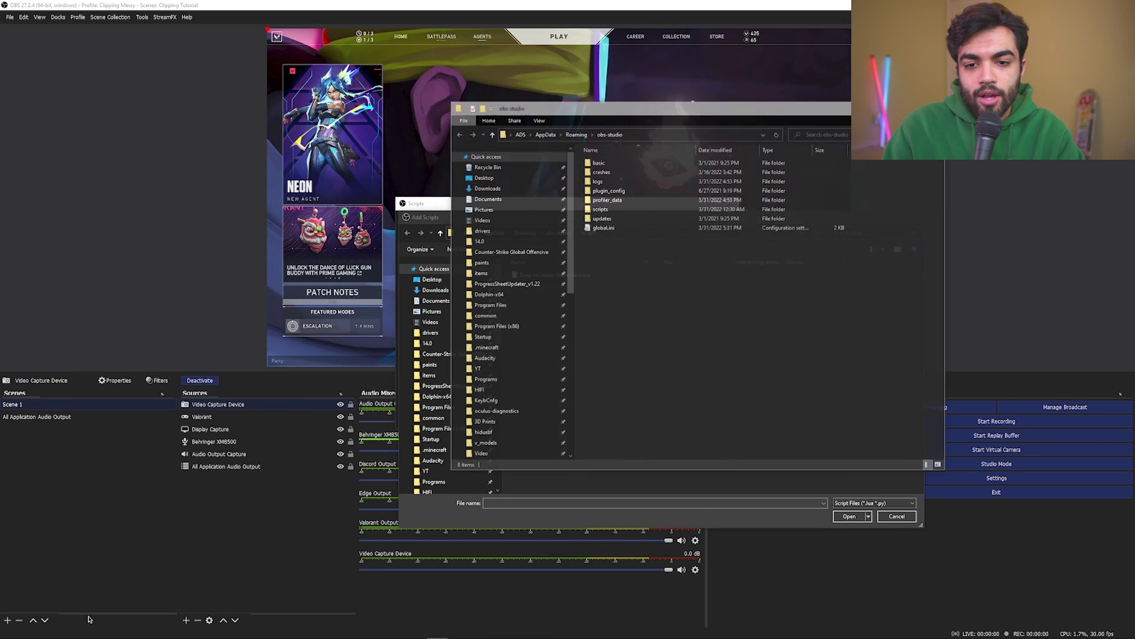
pyautogui.doubleClick(621, 210)
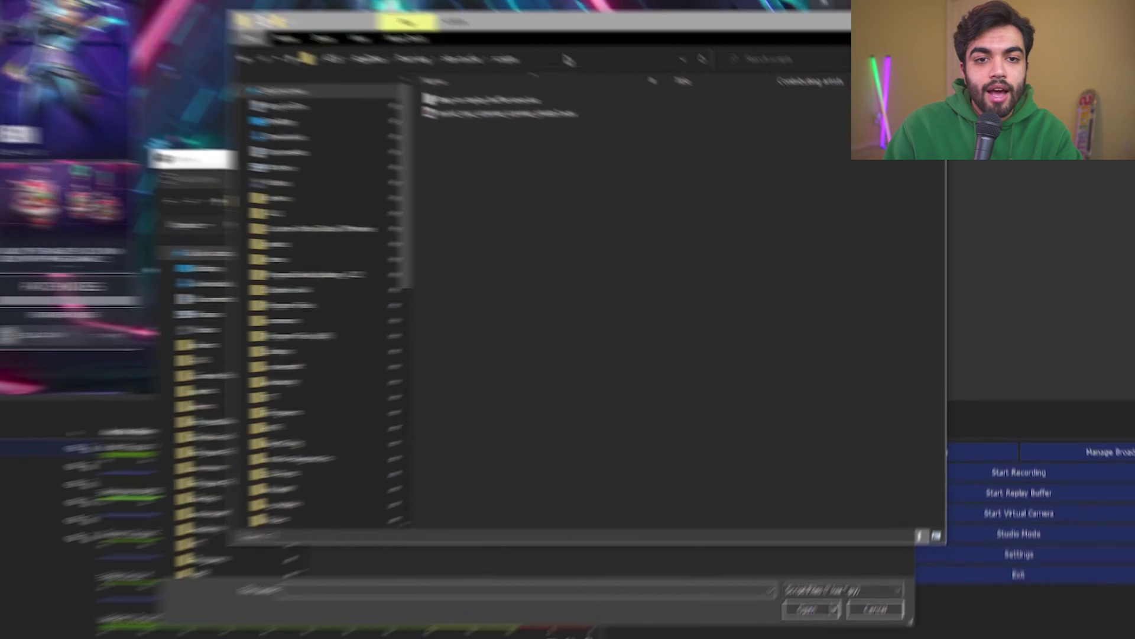
pyautogui.click(683, 137)
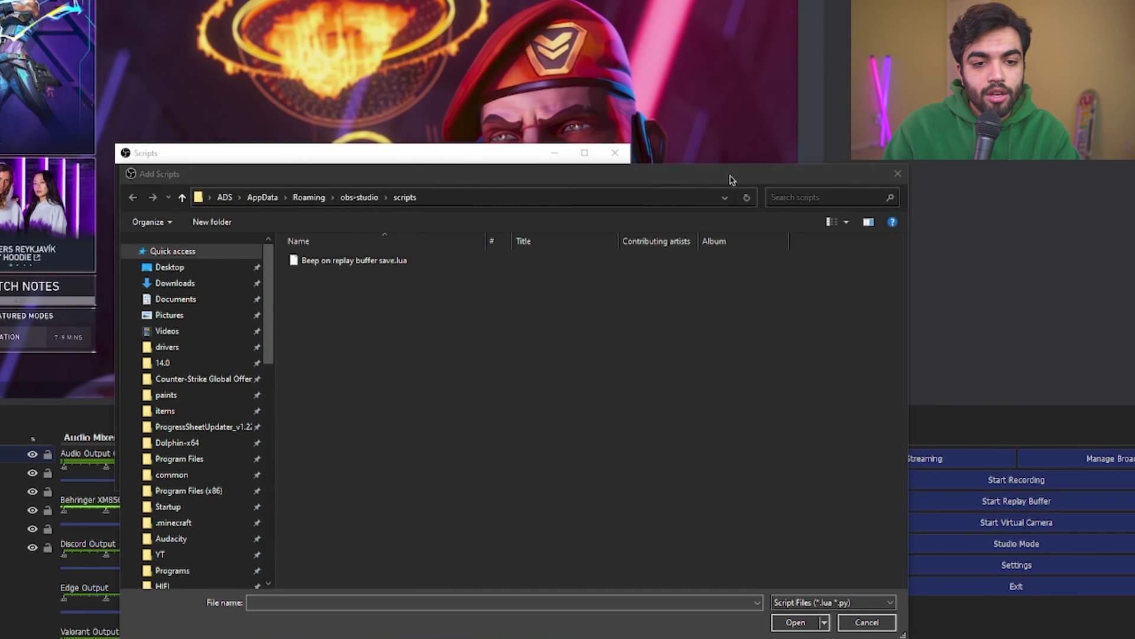
pyautogui.moveTo(731, 180); pyautogui.dragTo(419, 127)
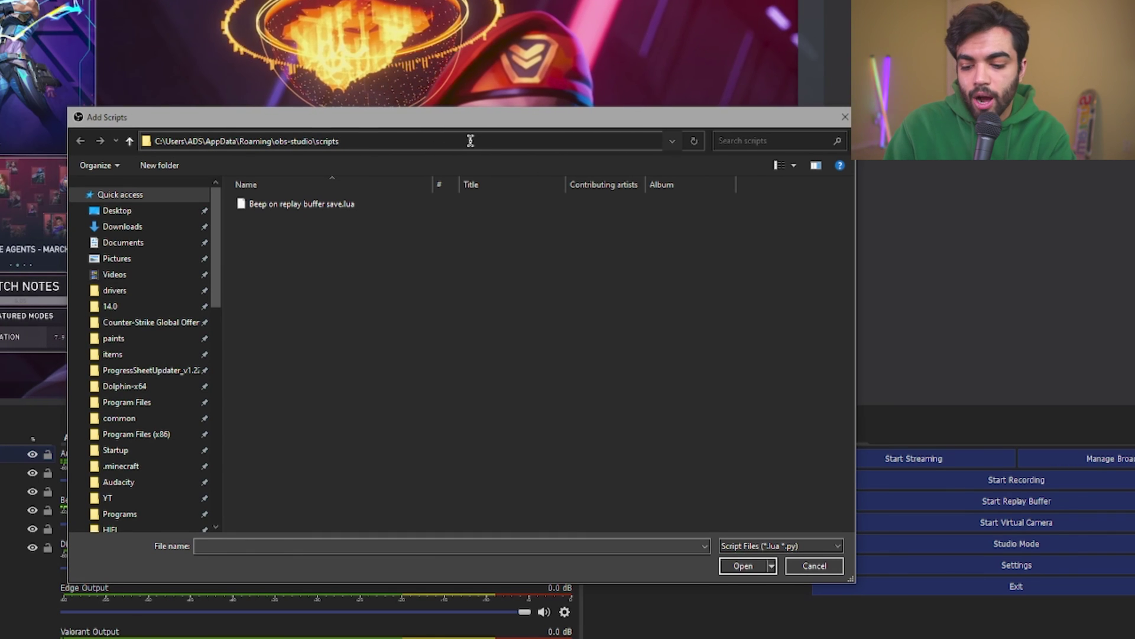
pyautogui.press('Home')
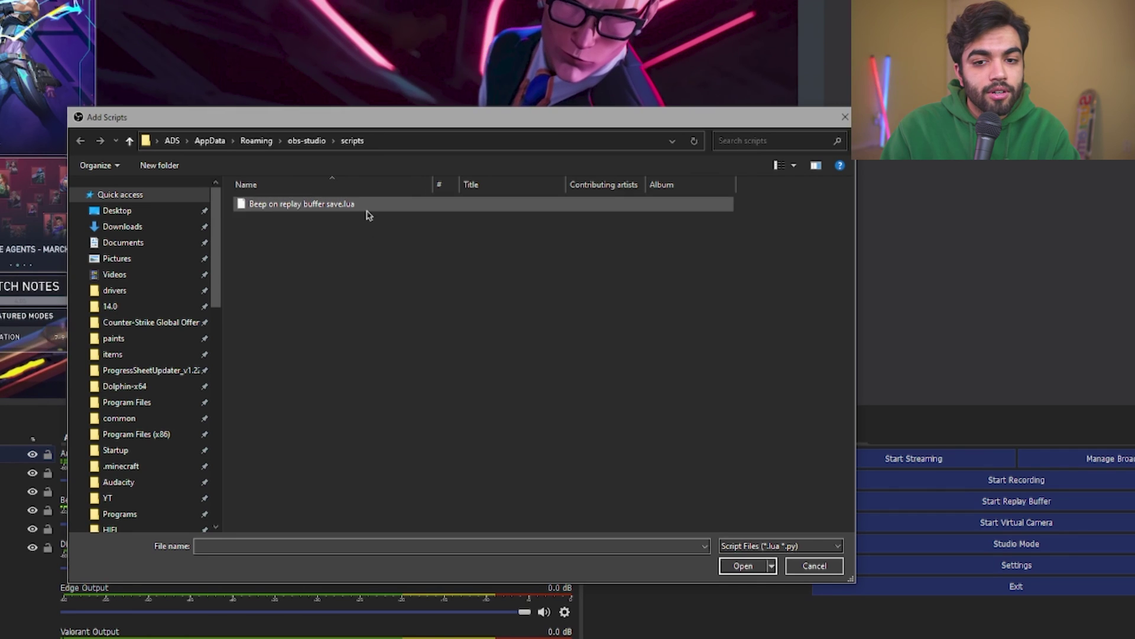
pyautogui.doubleClick(337, 207)
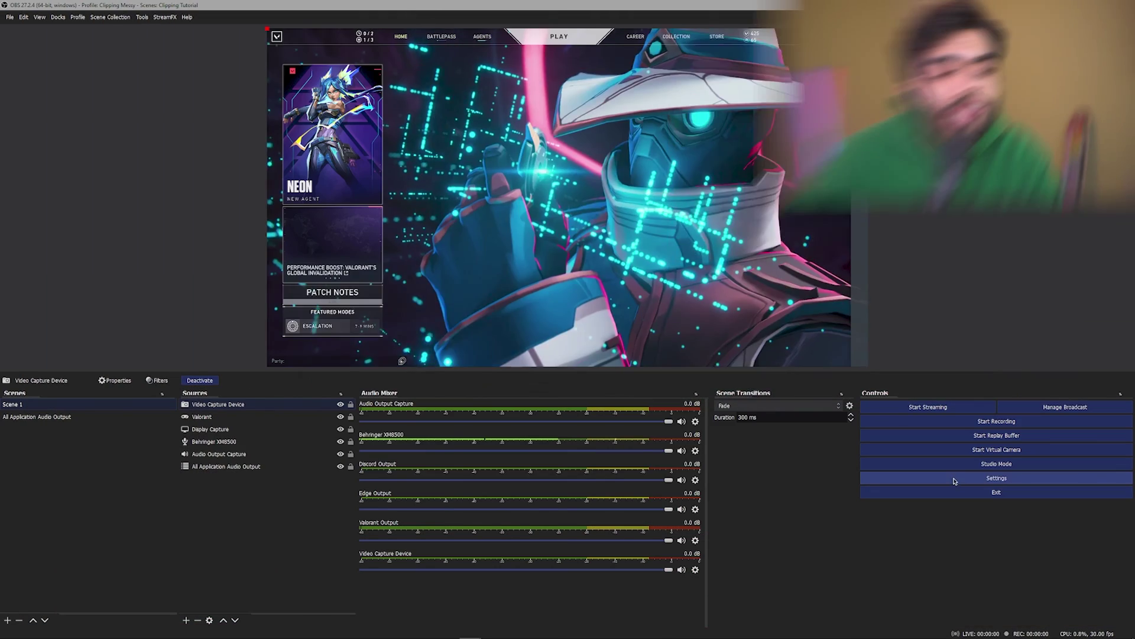
# Step: Bind the Replay Buffer's Save Replay hotkey to Shift+\ in Settings > Hotkeys
pyautogui.click(954, 479)
pyautogui.click(393, 294)
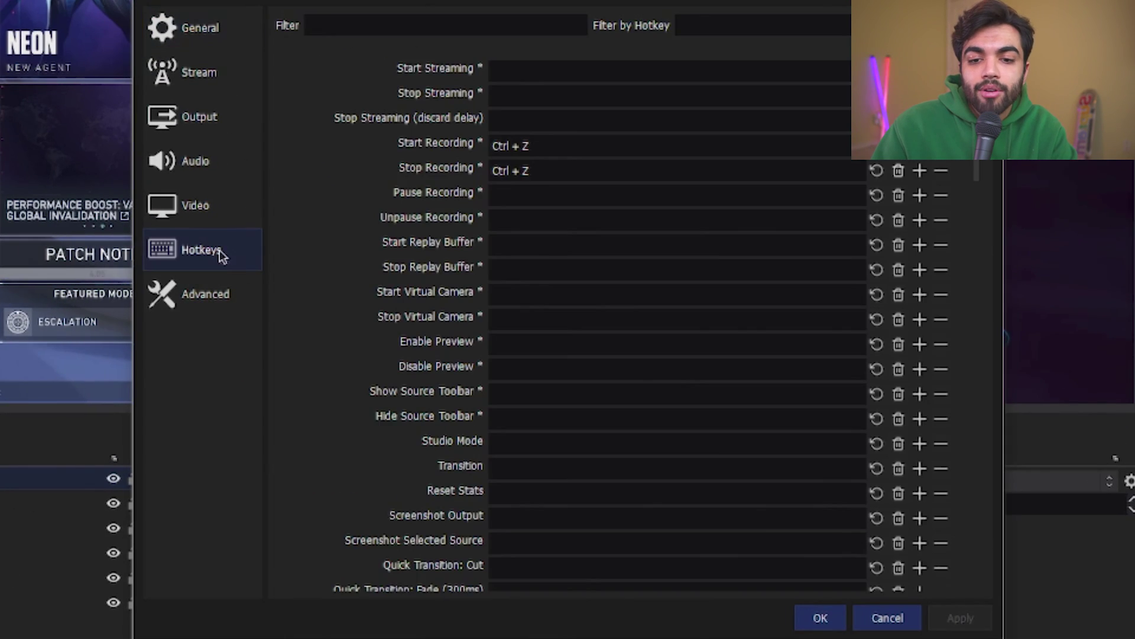
pyautogui.scroll(-5, 629, 308)
pyautogui.click(618, 299)
pyautogui.hotkey('shift', '\\')
pyautogui.scroll(1, 580, 316)
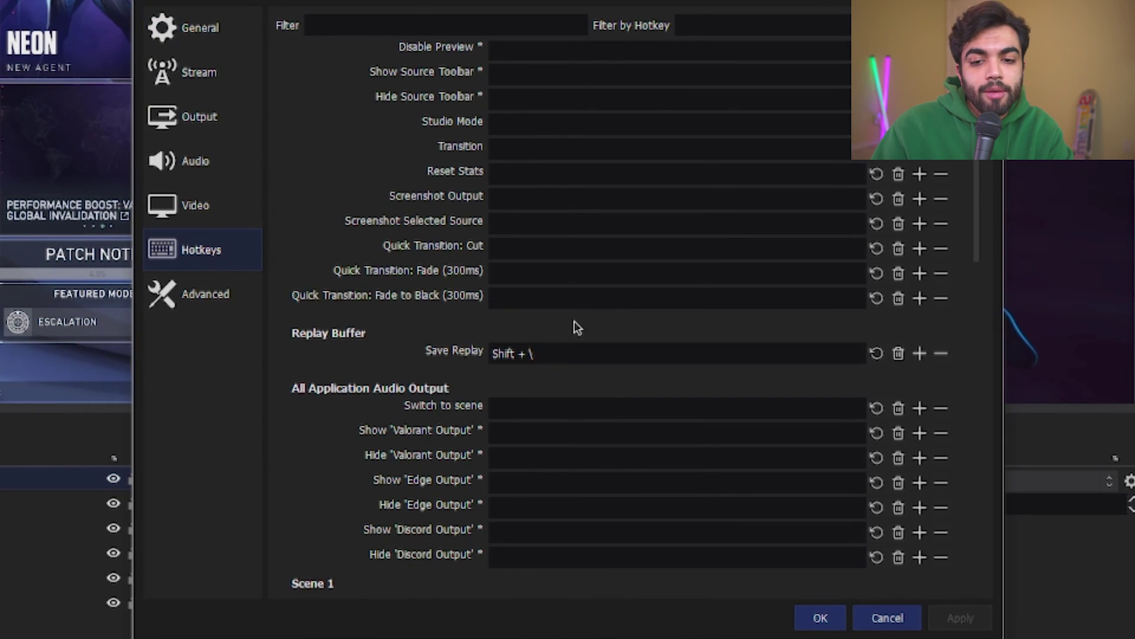
pyautogui.scroll(1, 556, 307)
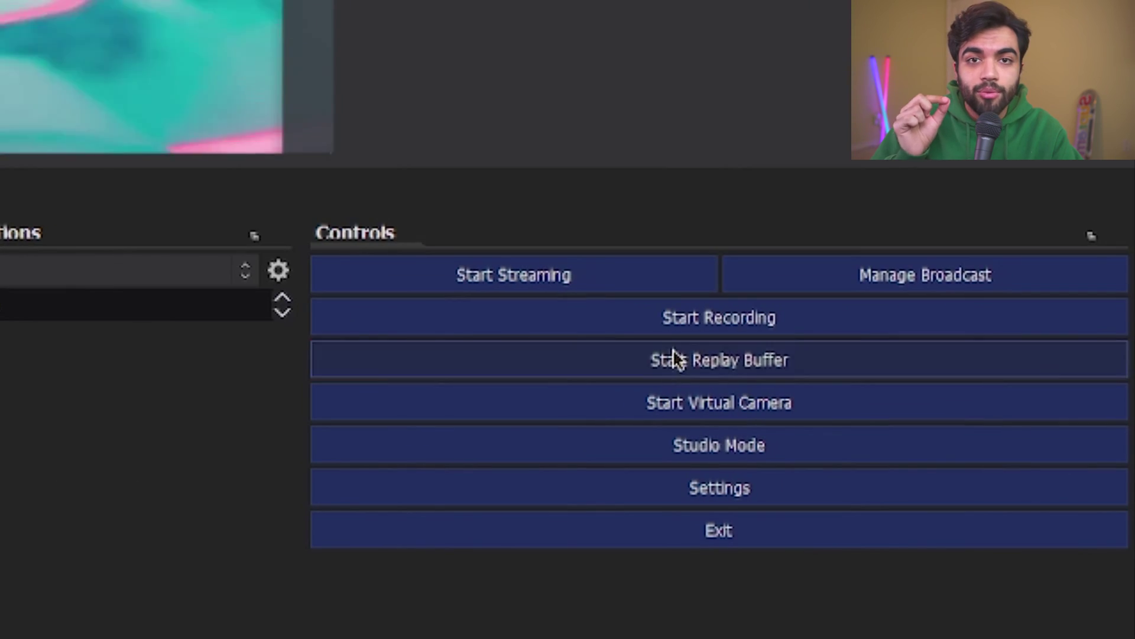
# Step: Start the replay buffer and save a replay clip with F10
pyautogui.click(982, 436)
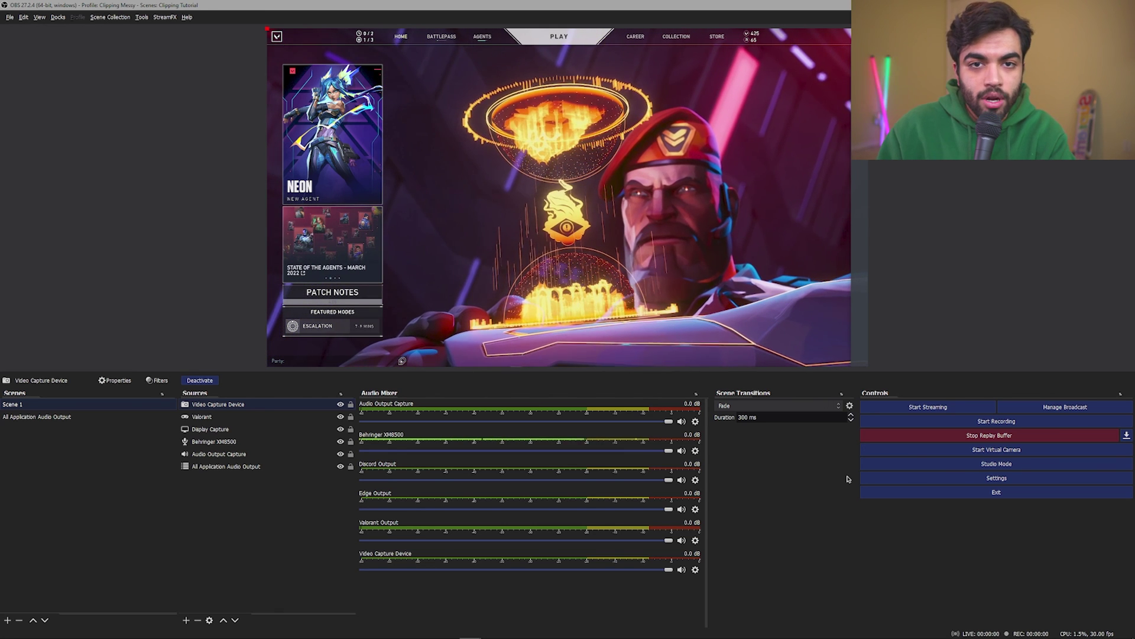
pyautogui.press('F10')
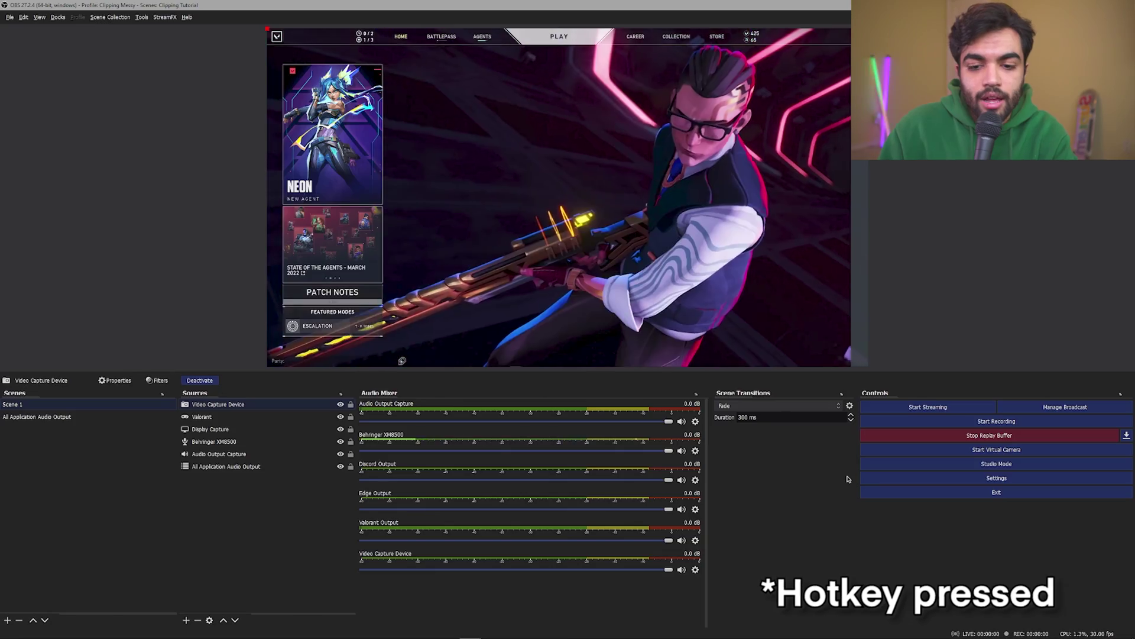